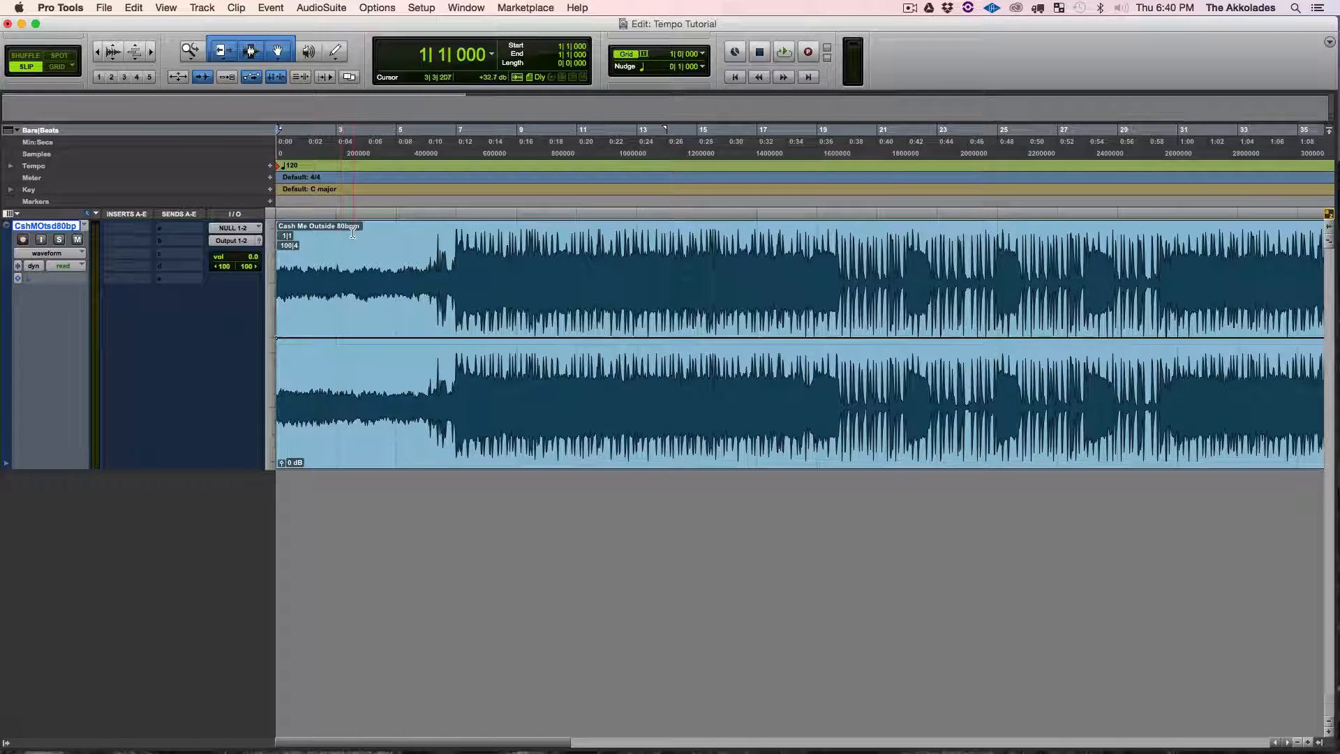
Compare the song's beat drop just before bar 7 with nearby bar lines, using Grid mode at bars 9 and 11.
click(455, 230)
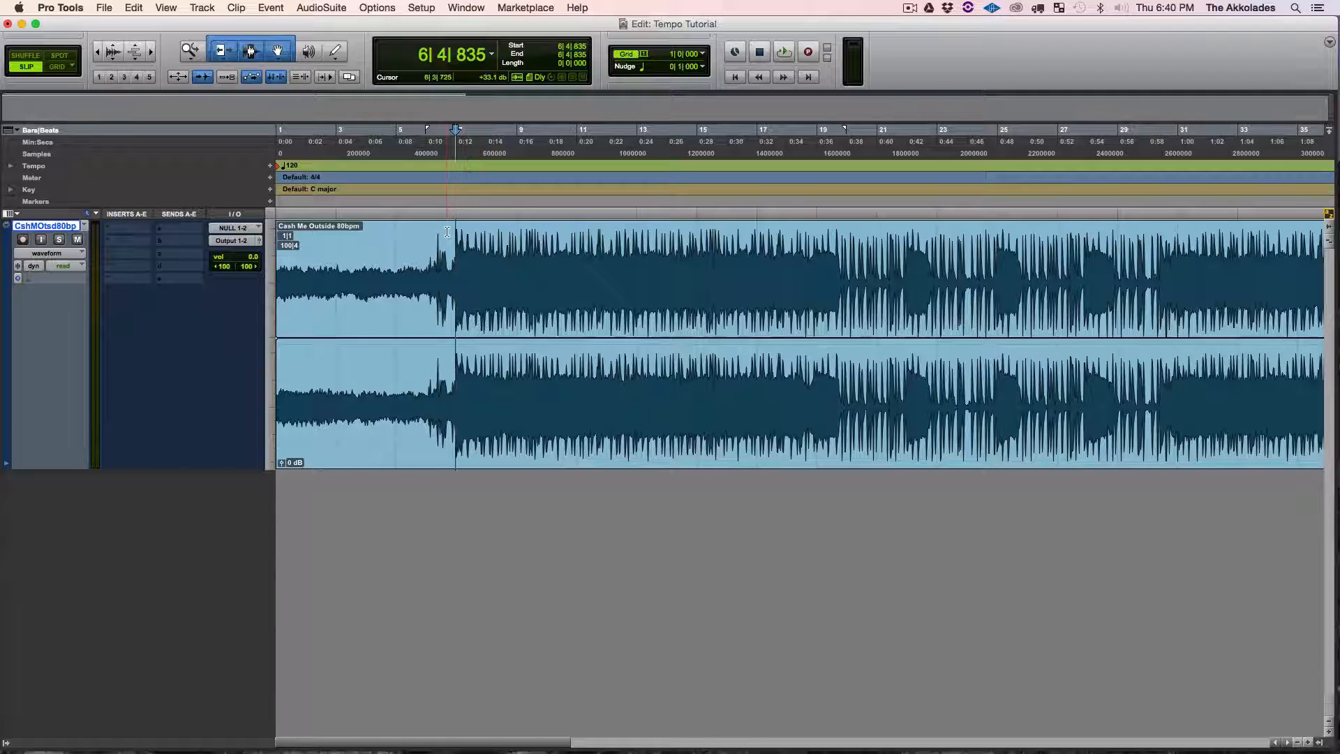
click(57, 67)
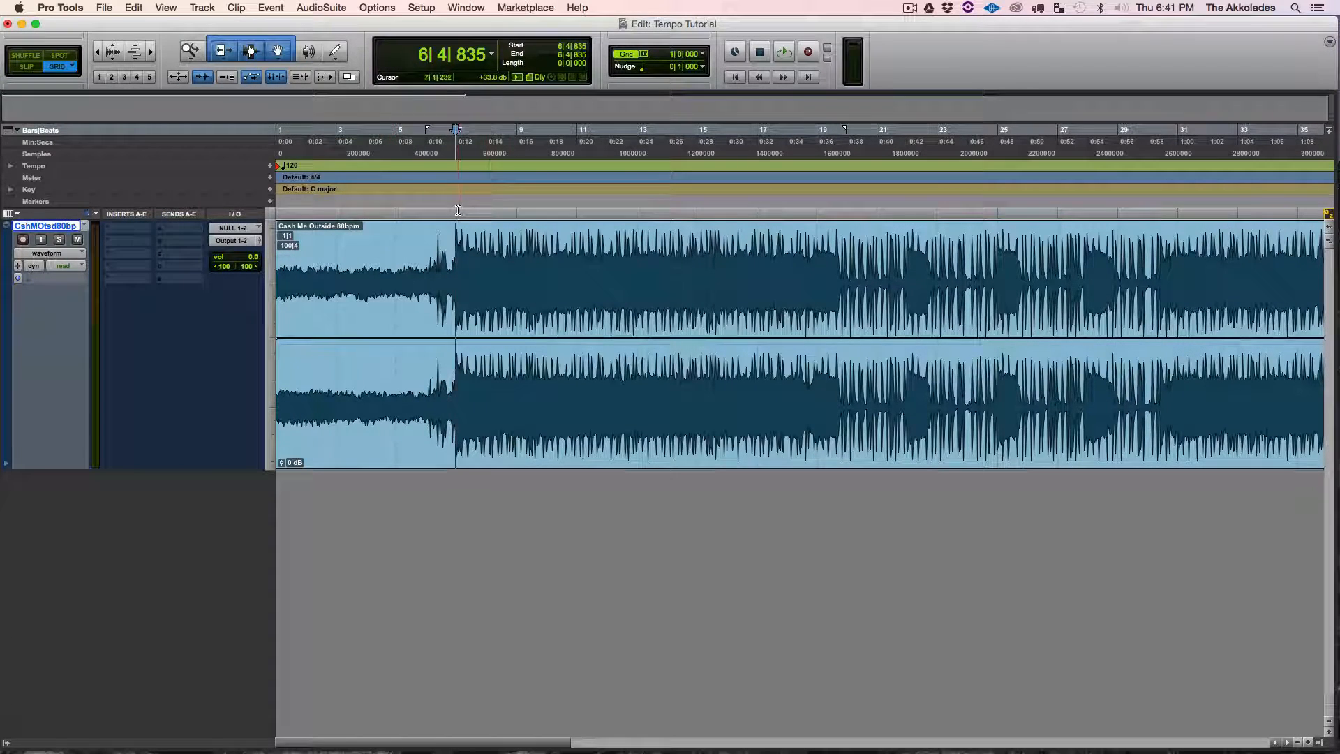
click(481, 210)
click(516, 211)
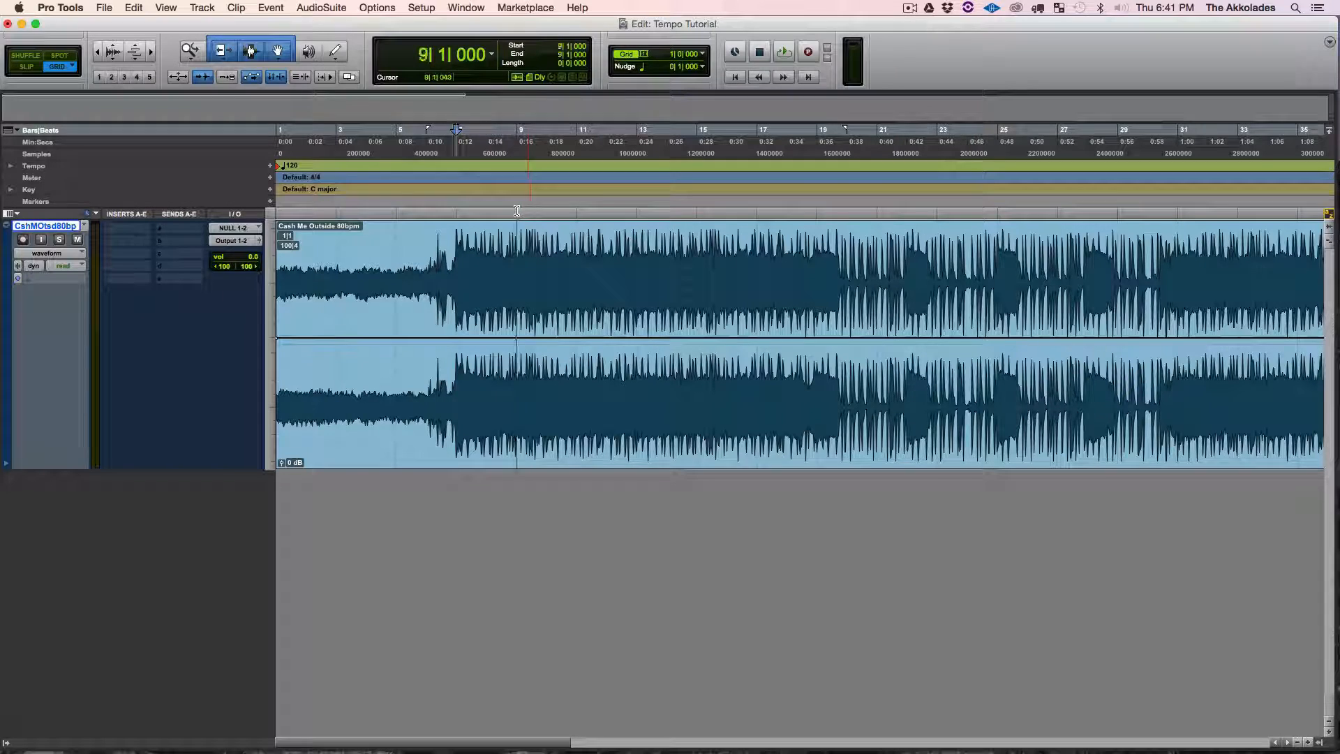
click(576, 210)
In Slip mode, select the section from the beat drop at about 6|4|924 to 12|1|470 and check that loop playback is on.
click(27, 66)
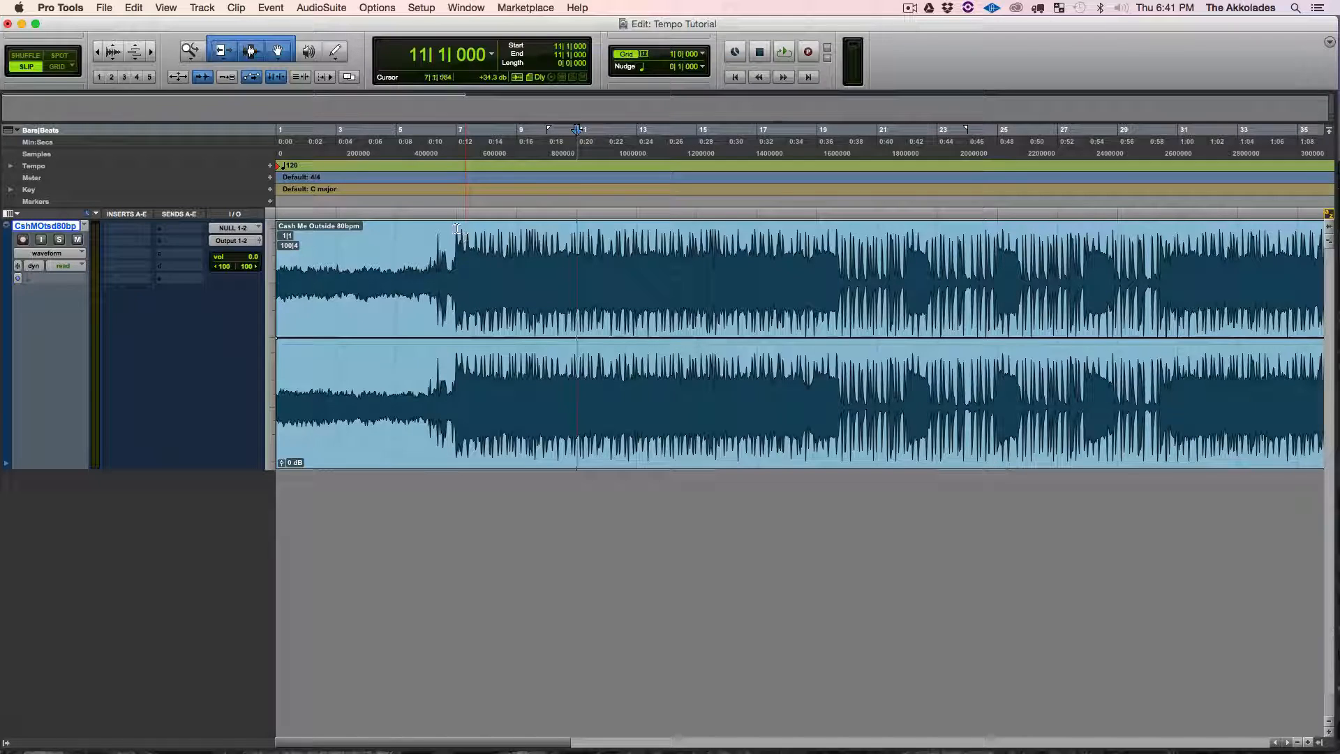
click(454, 229)
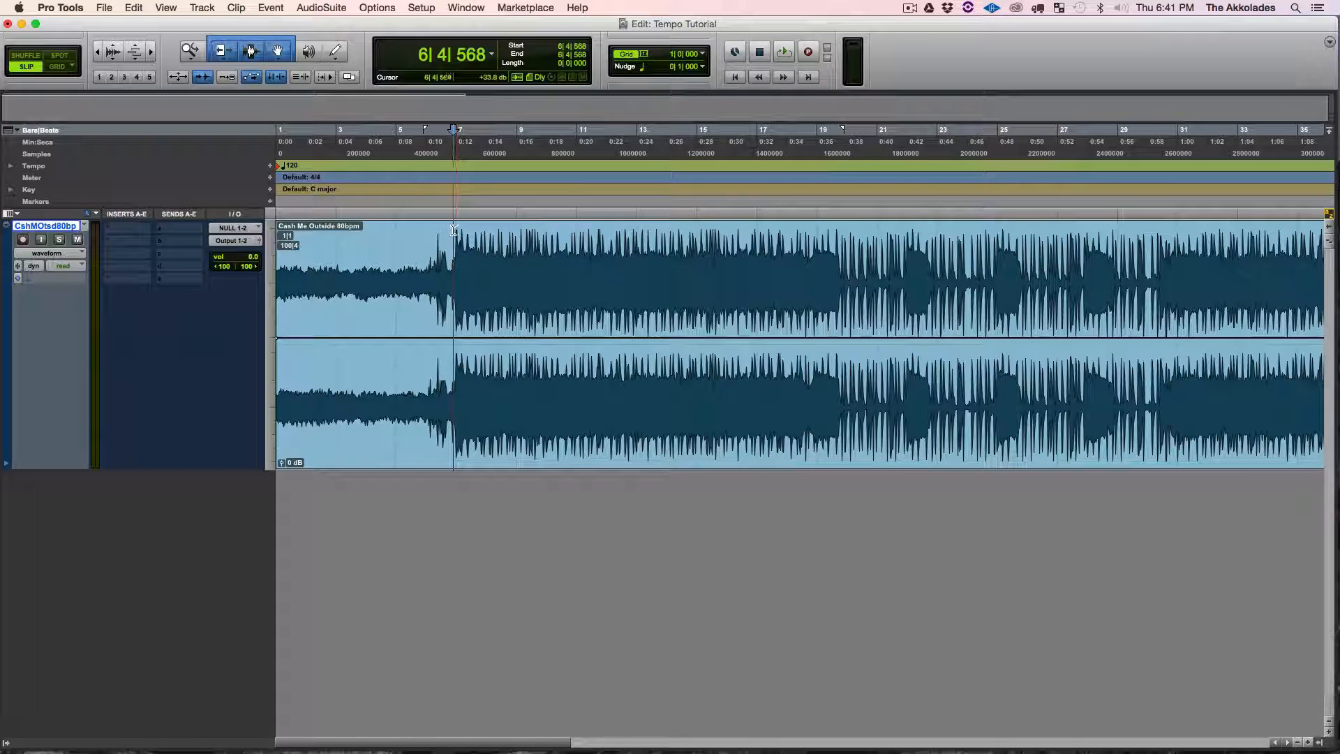
drag(457, 232, 610, 241)
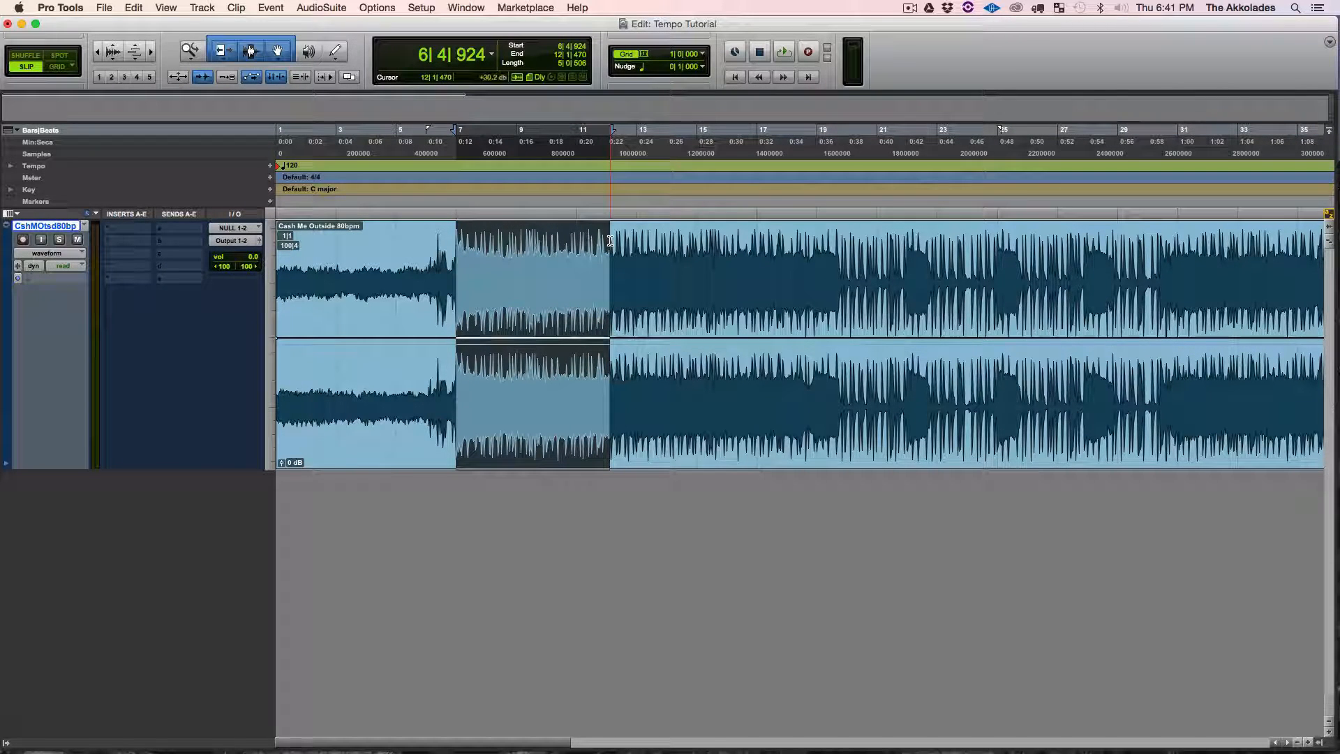
right_click(786, 58)
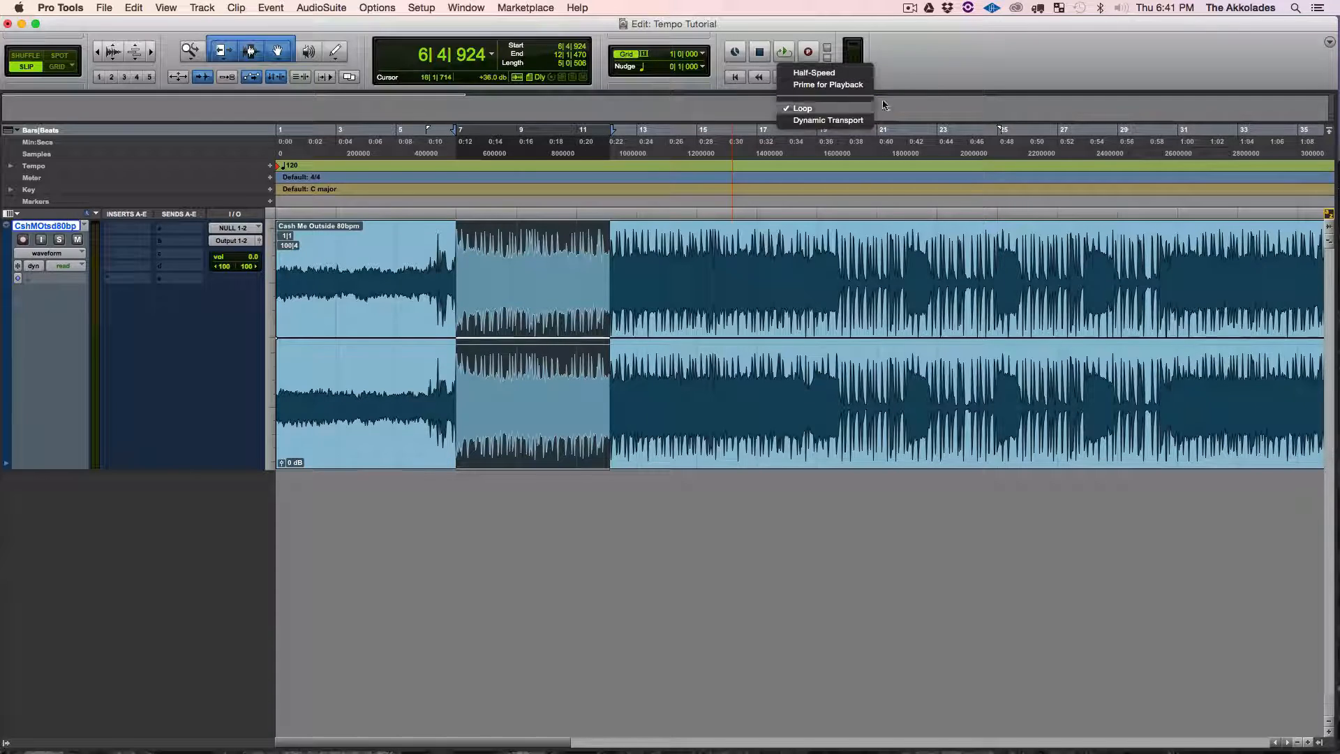
click(910, 70)
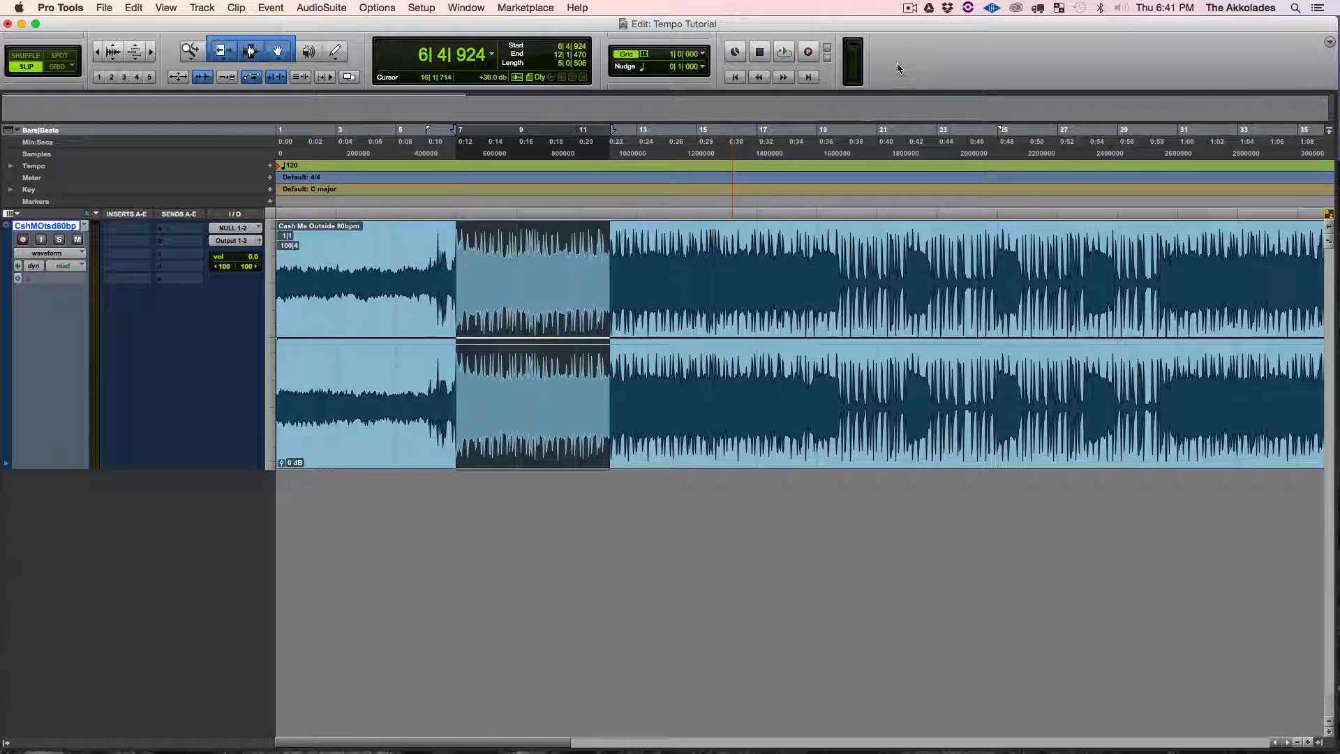
Show the Transport window and place it in the empty area below the audio track.
click(471, 8)
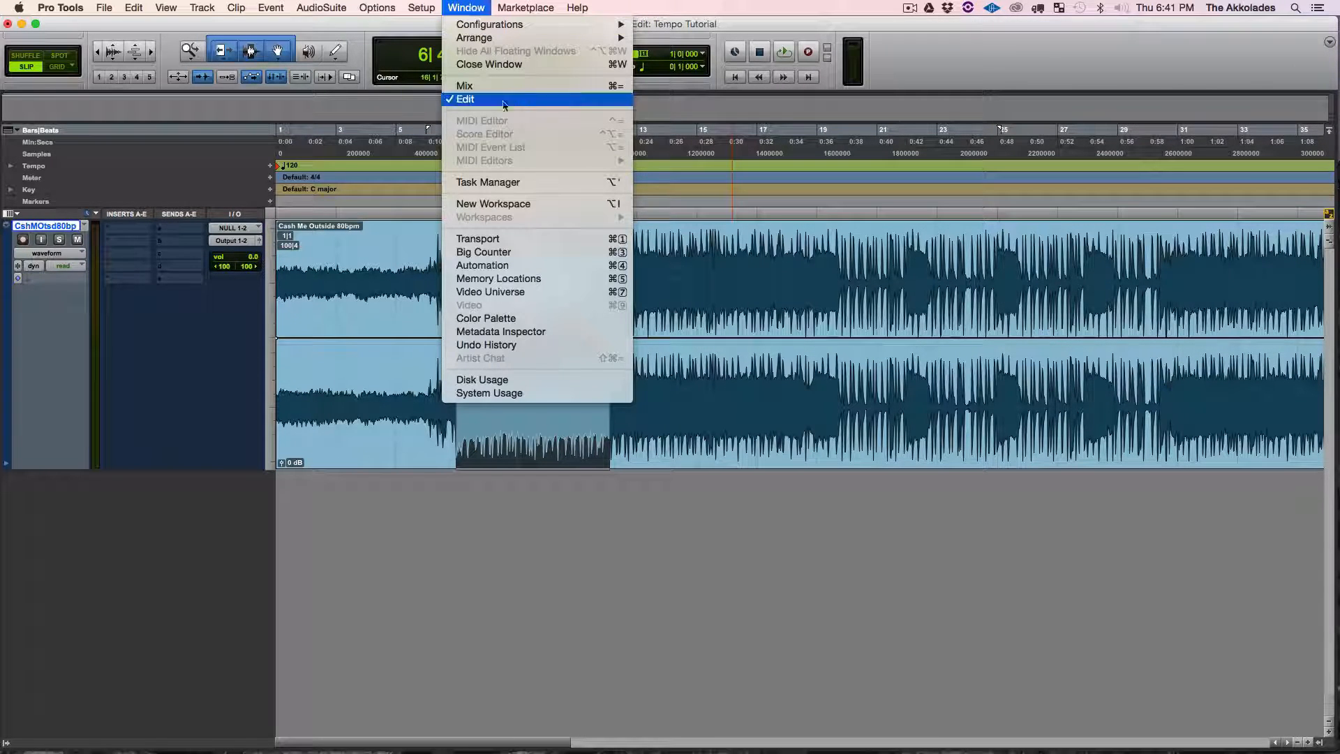
click(536, 244)
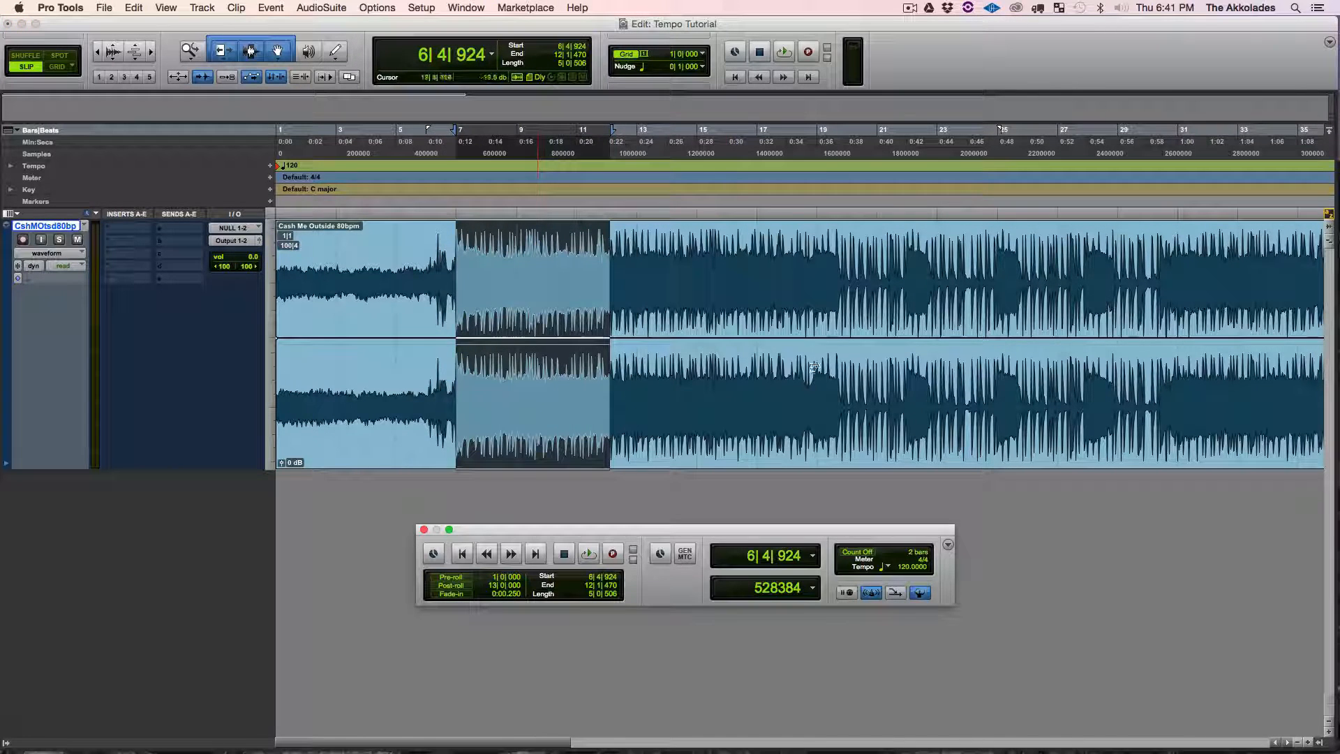
drag(712, 531, 681, 407)
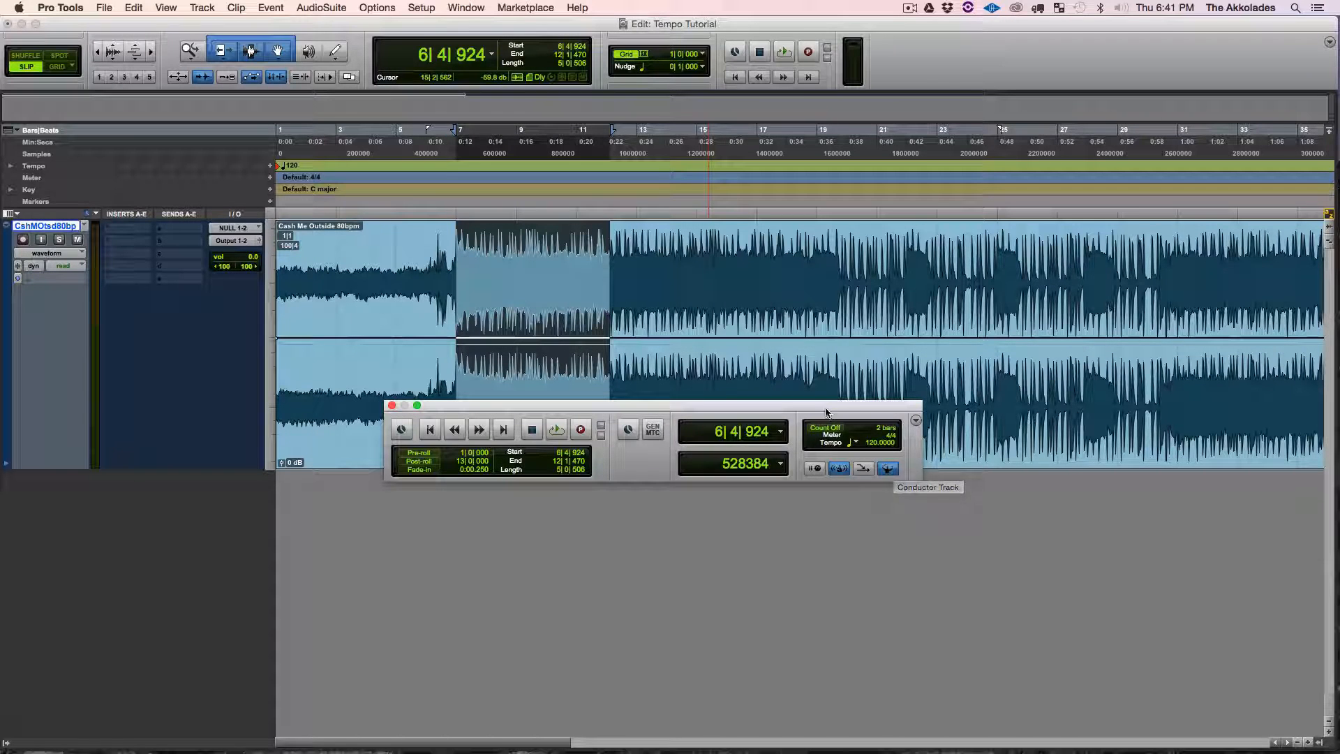
drag(820, 406, 814, 512)
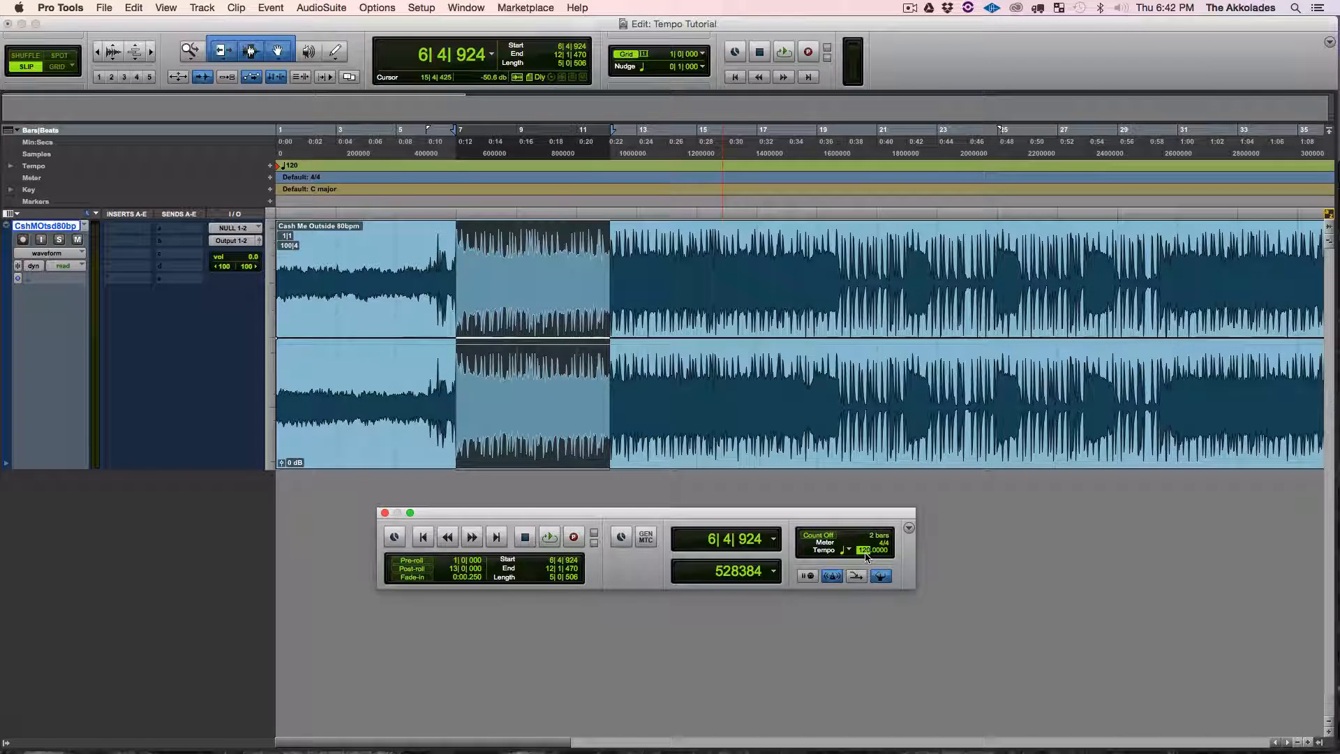
Loop the selected section for a listen and set the session tempo to 80 BPM.
key(space)
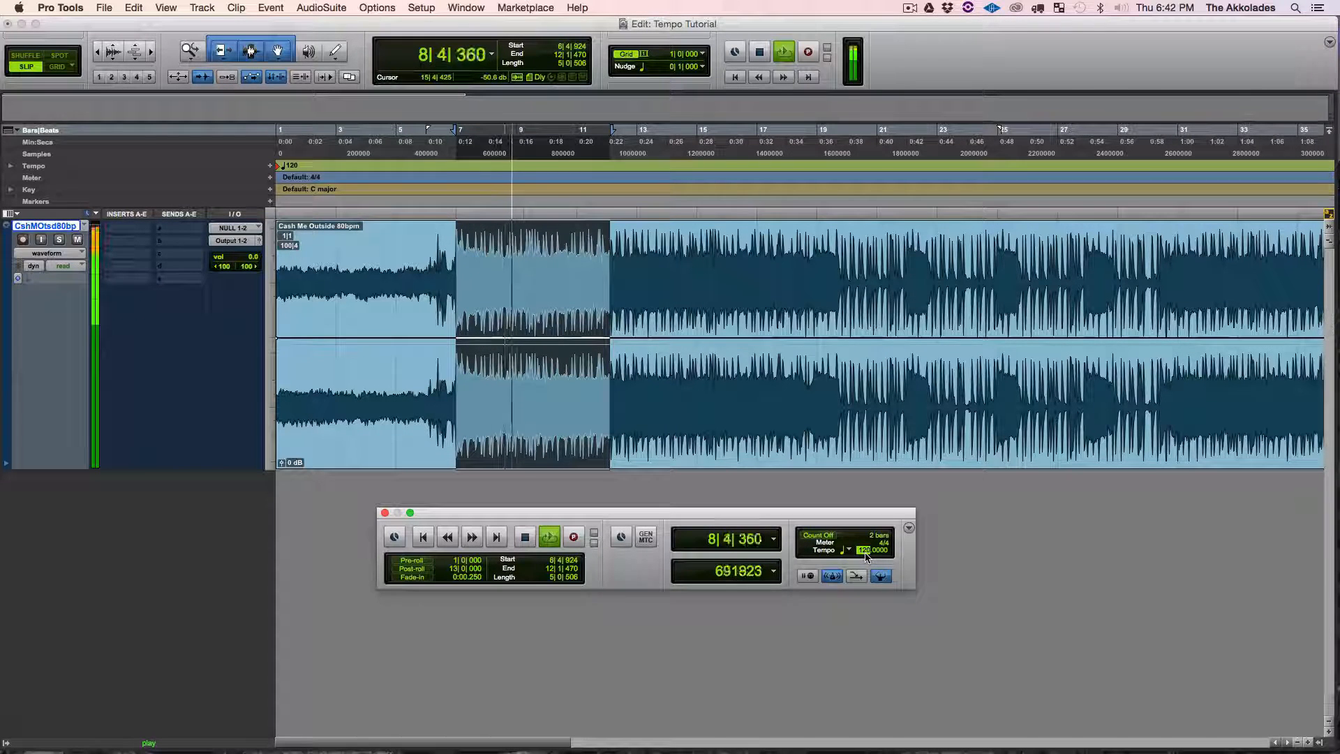
text(80)
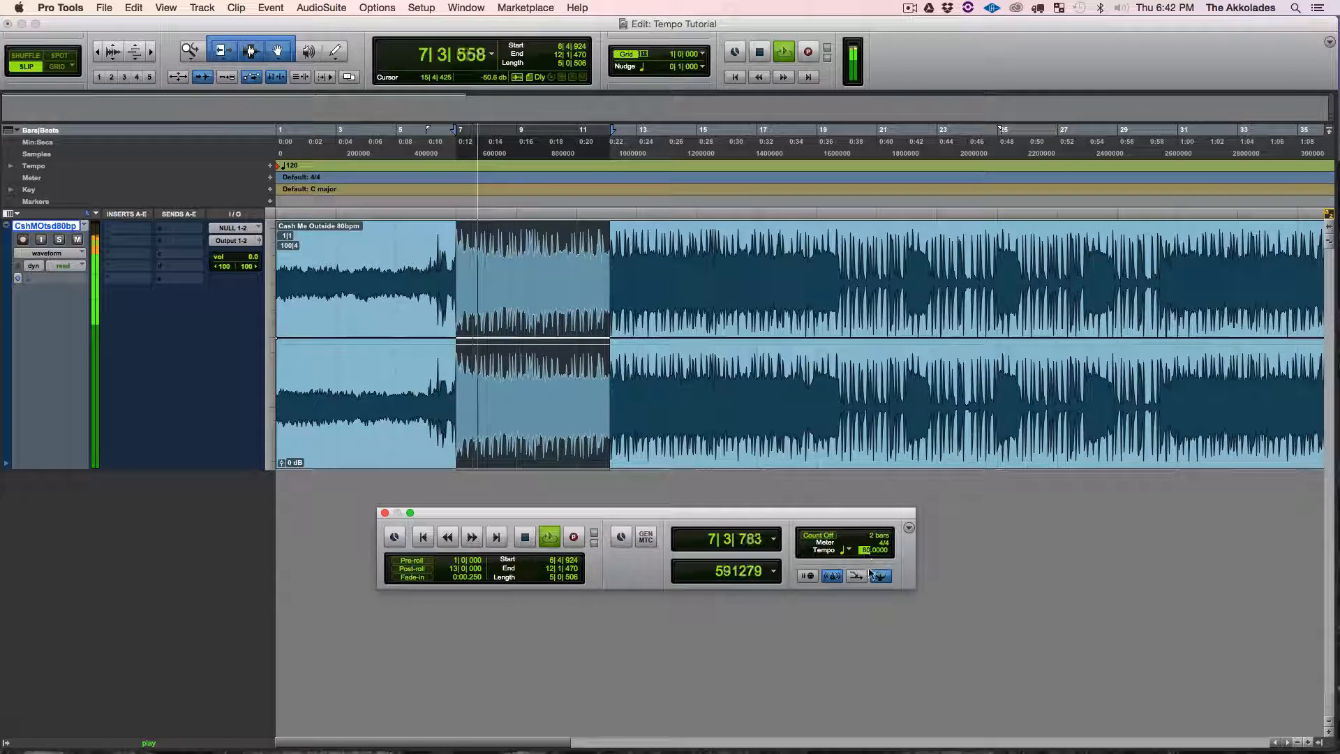
key(space)
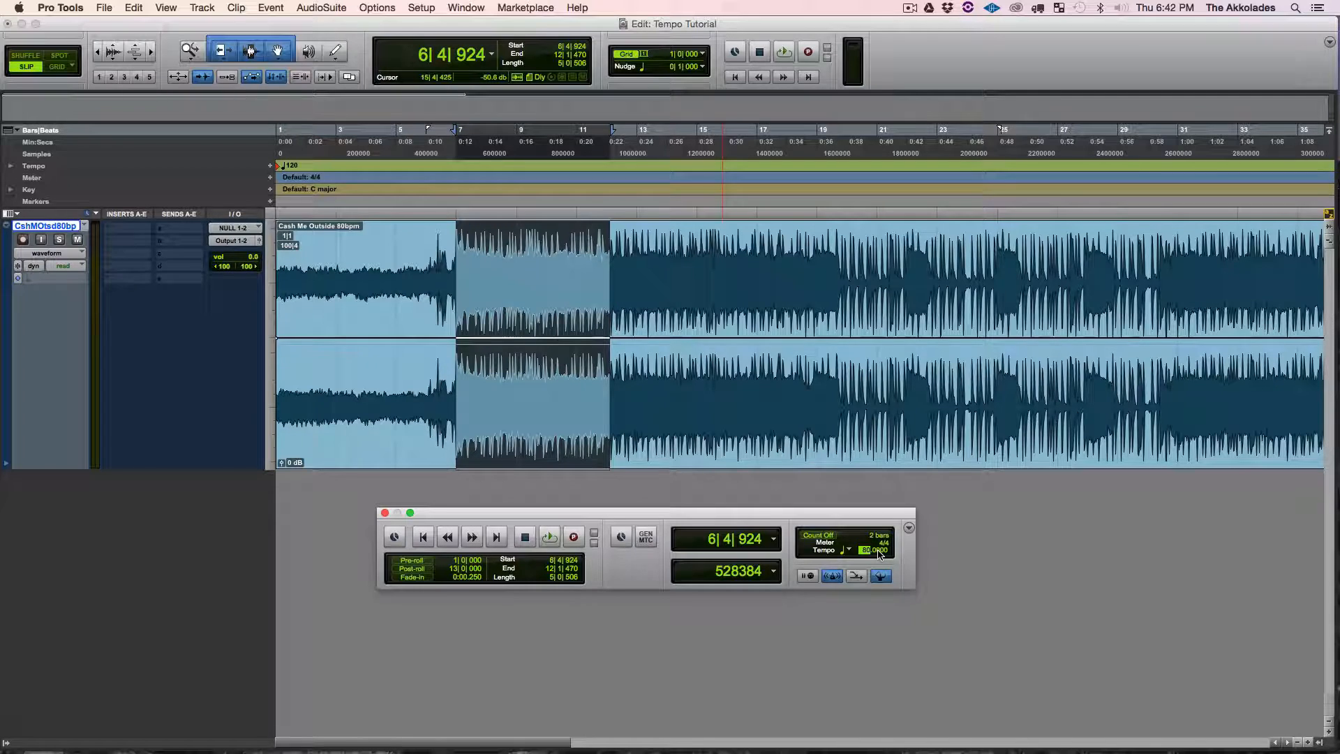
key(Return)
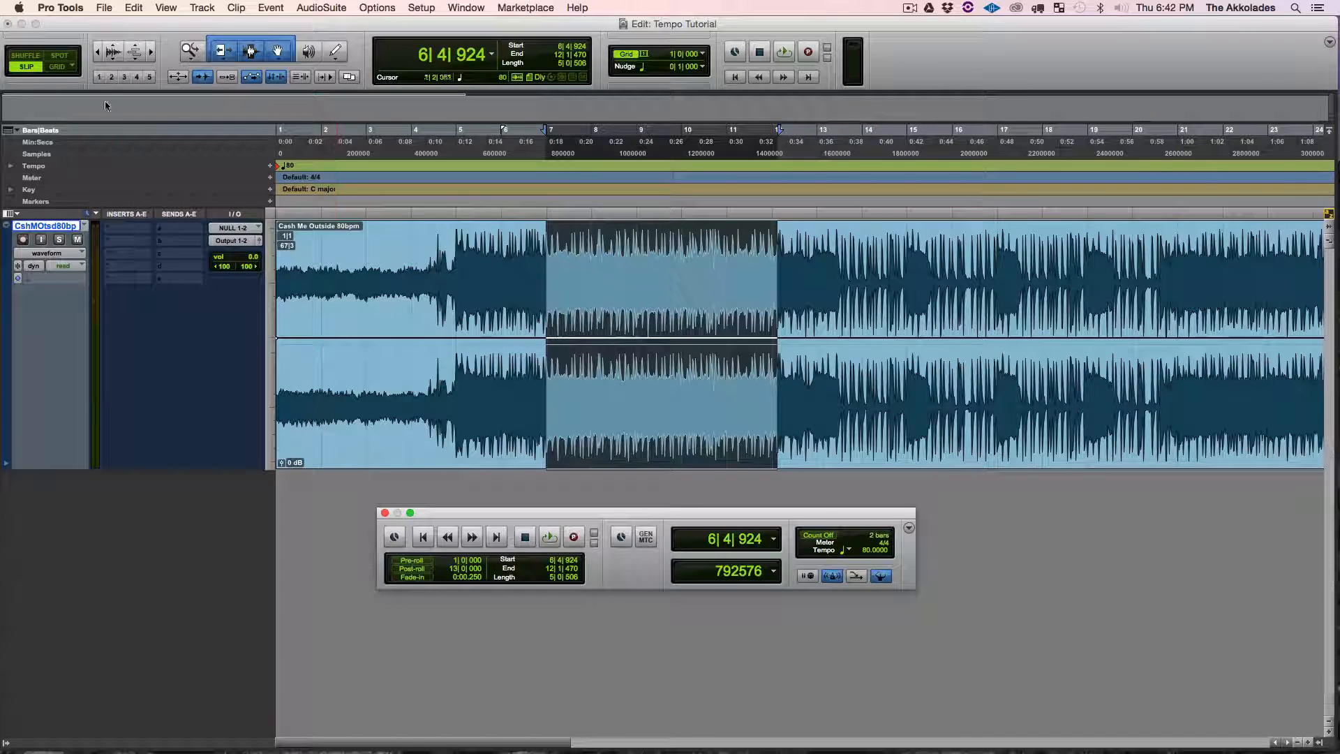
Switch to Grid mode and audition the song from bars 7, 10 and 12 to check the downbeats against the grid.
click(59, 70)
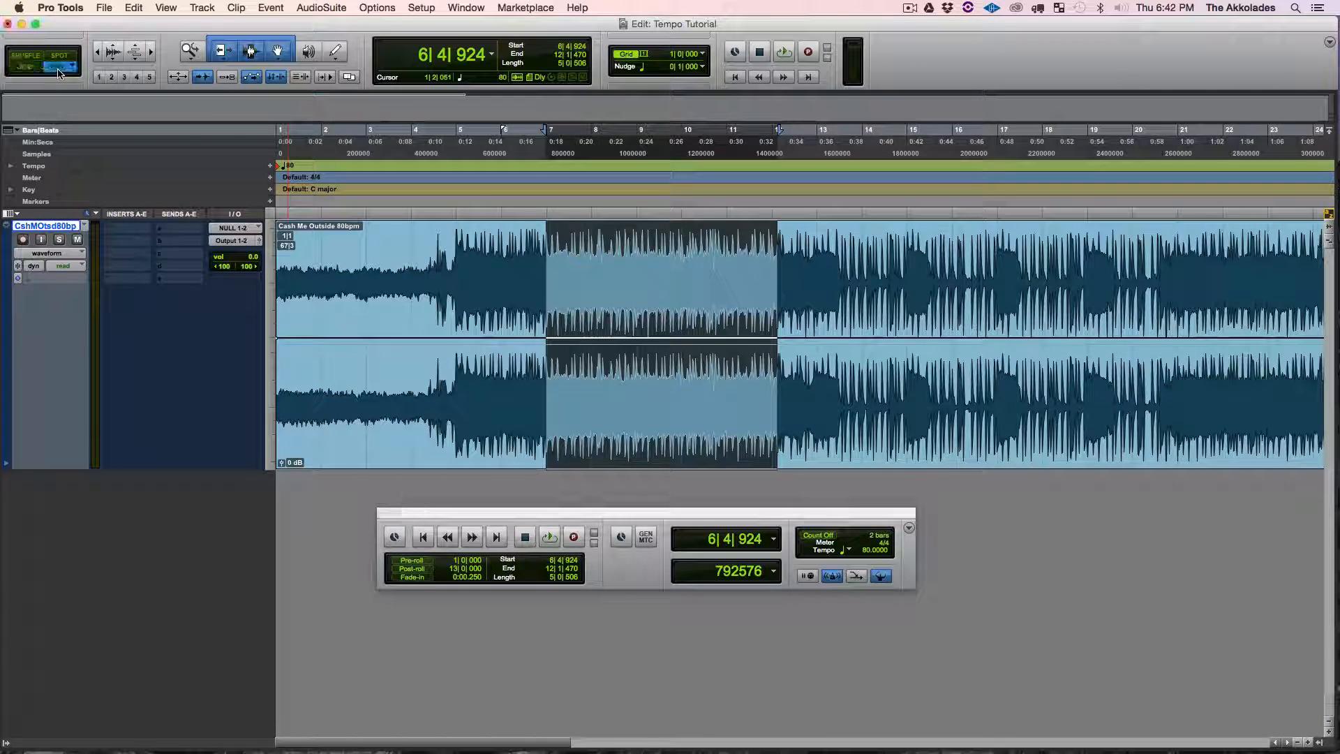
click(546, 213)
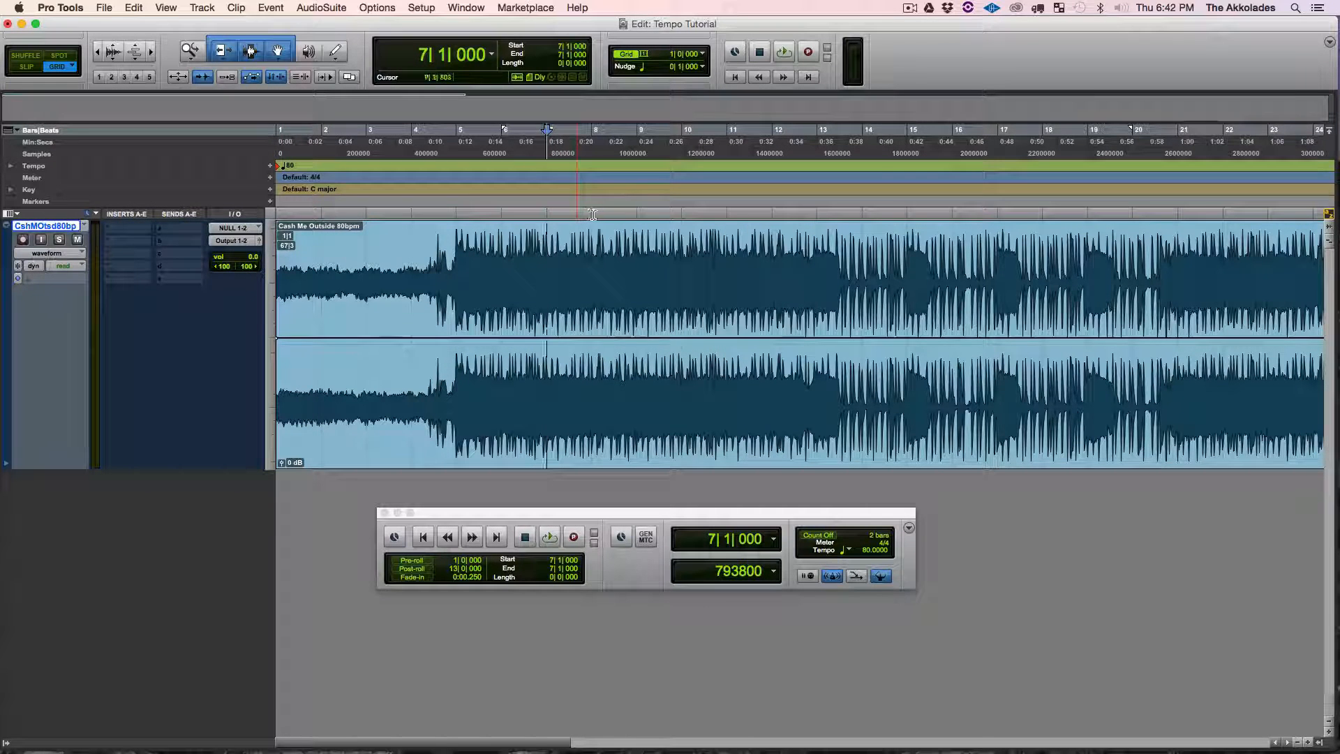
key(space)
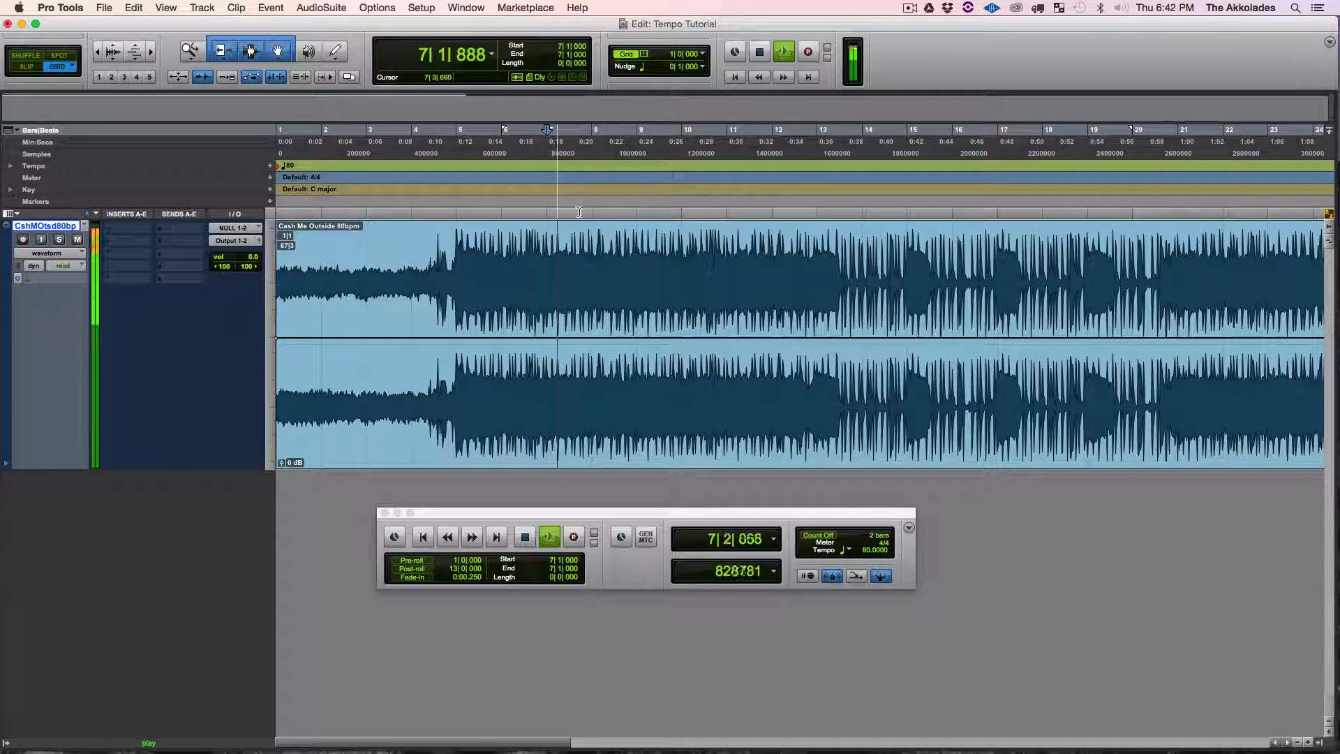
key(space)
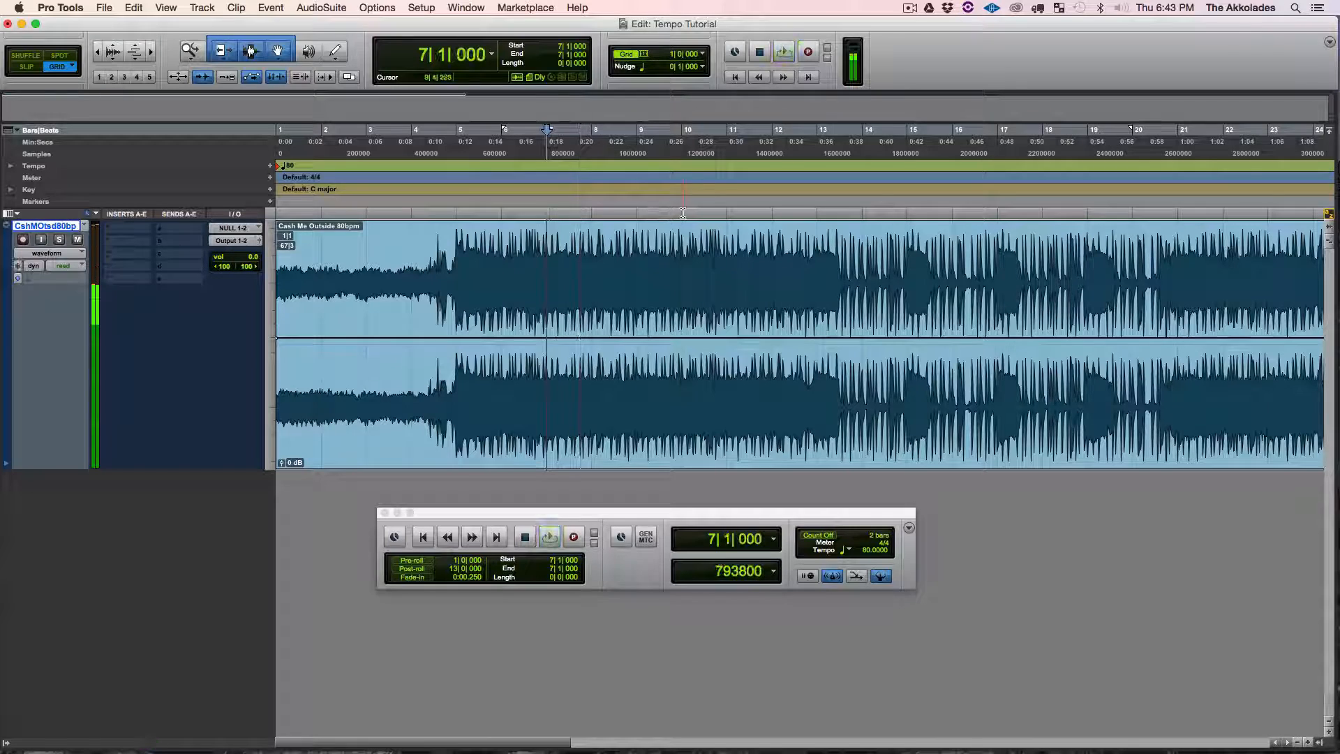
click(682, 213)
key(space)
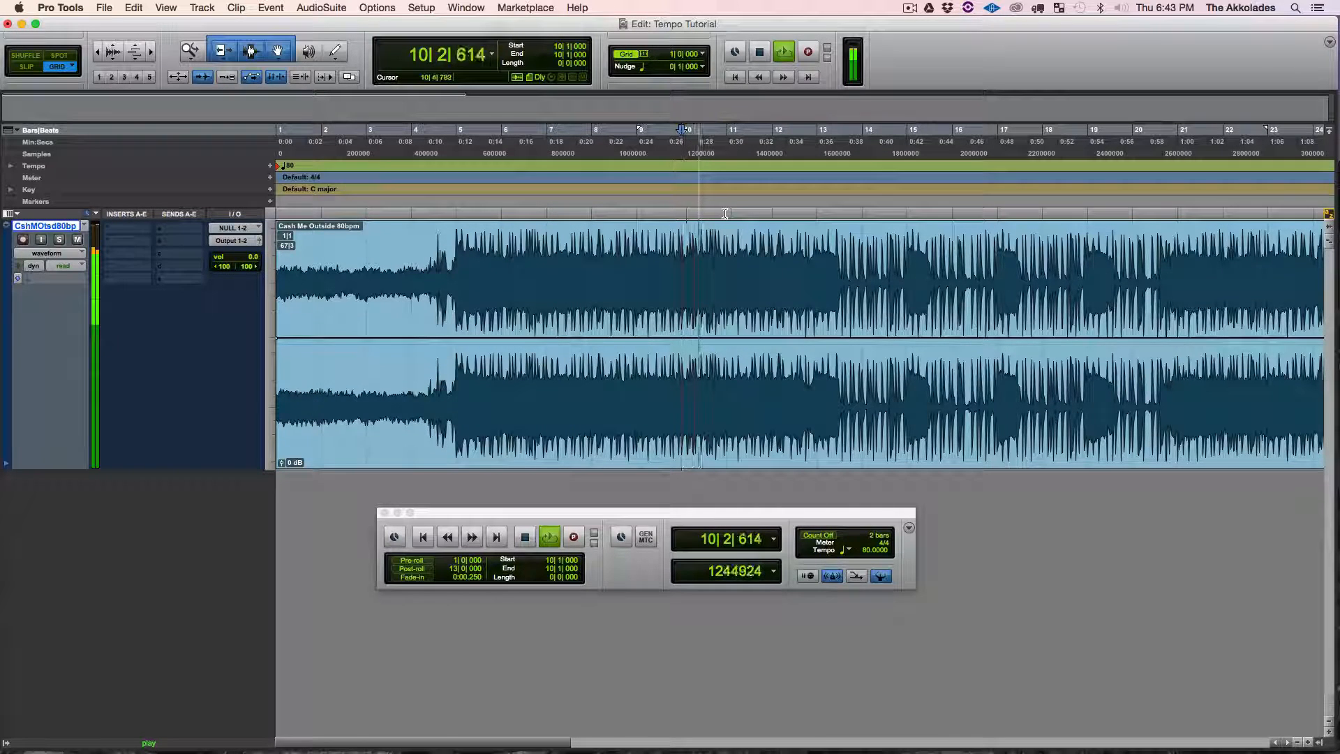
key(space)
click(773, 213)
key(space)
key(space)
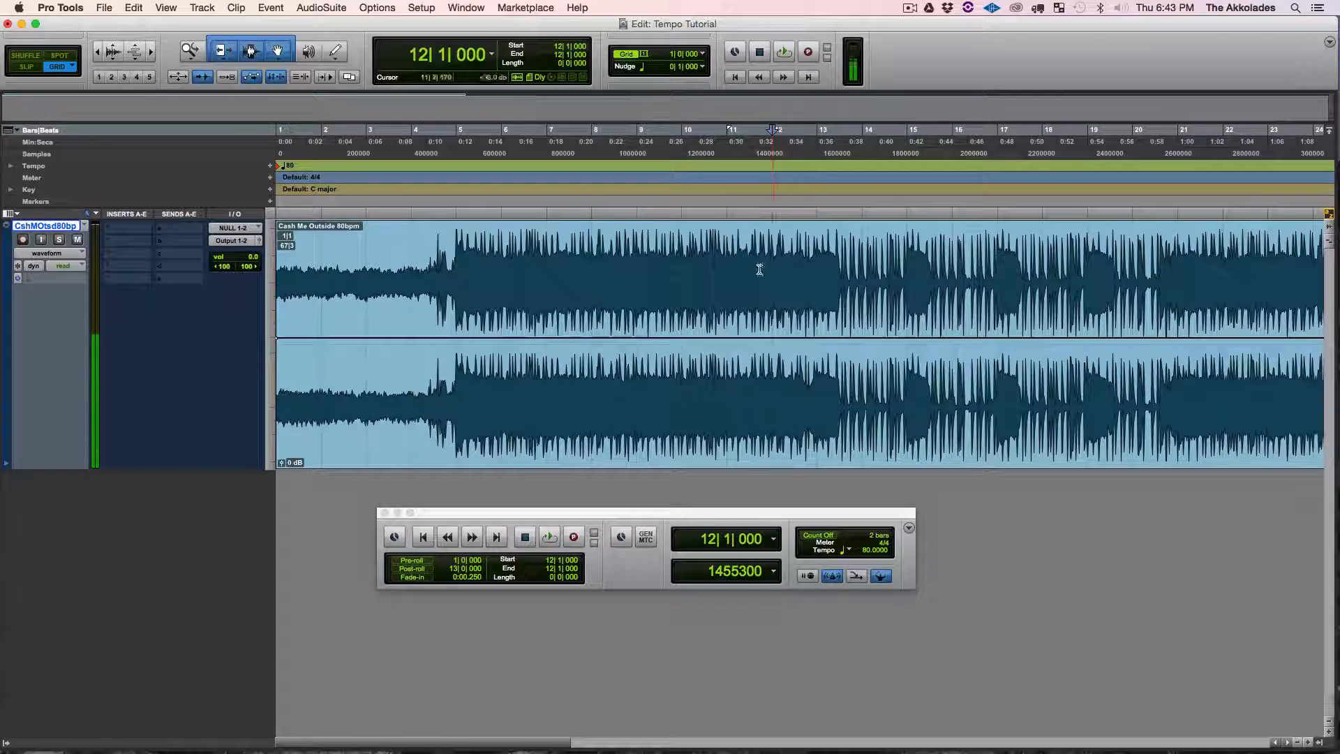
Undo the session tempo change and place the edit cursor at bar 13.
drag(775, 515, 757, 511)
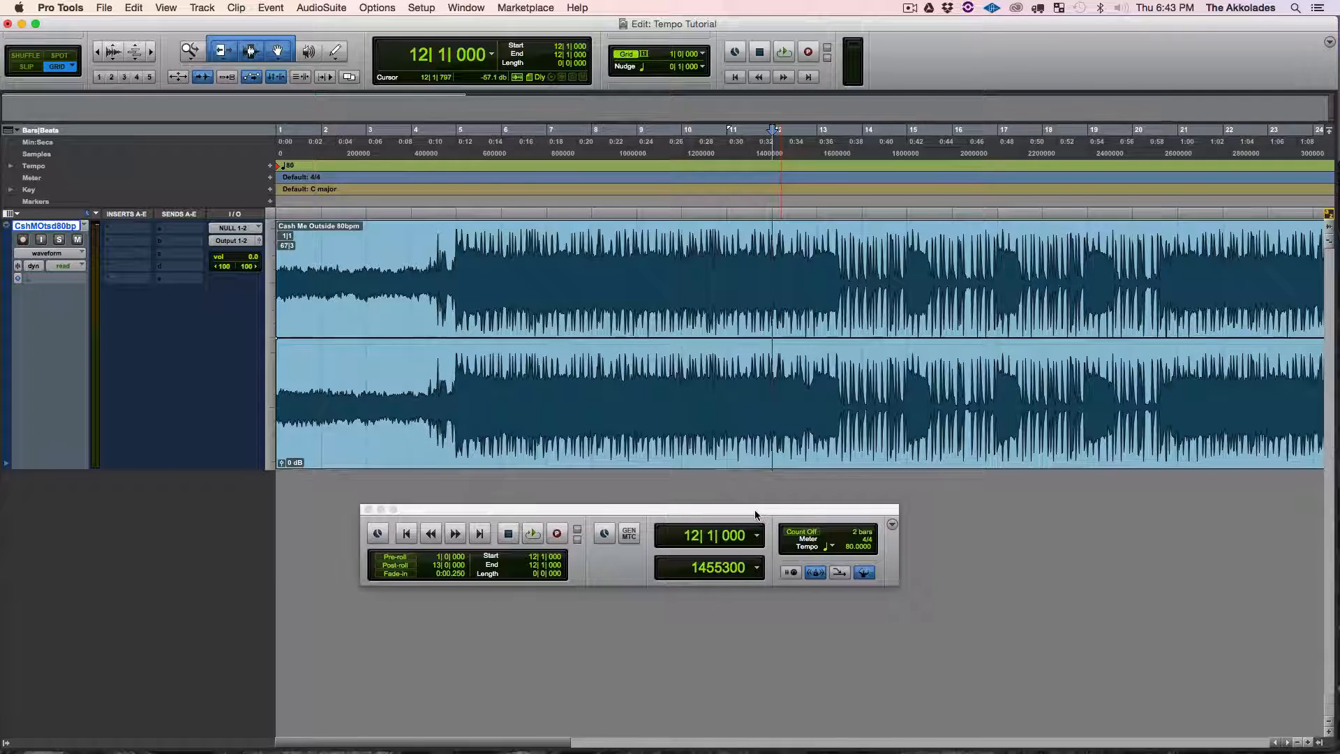
click(852, 547)
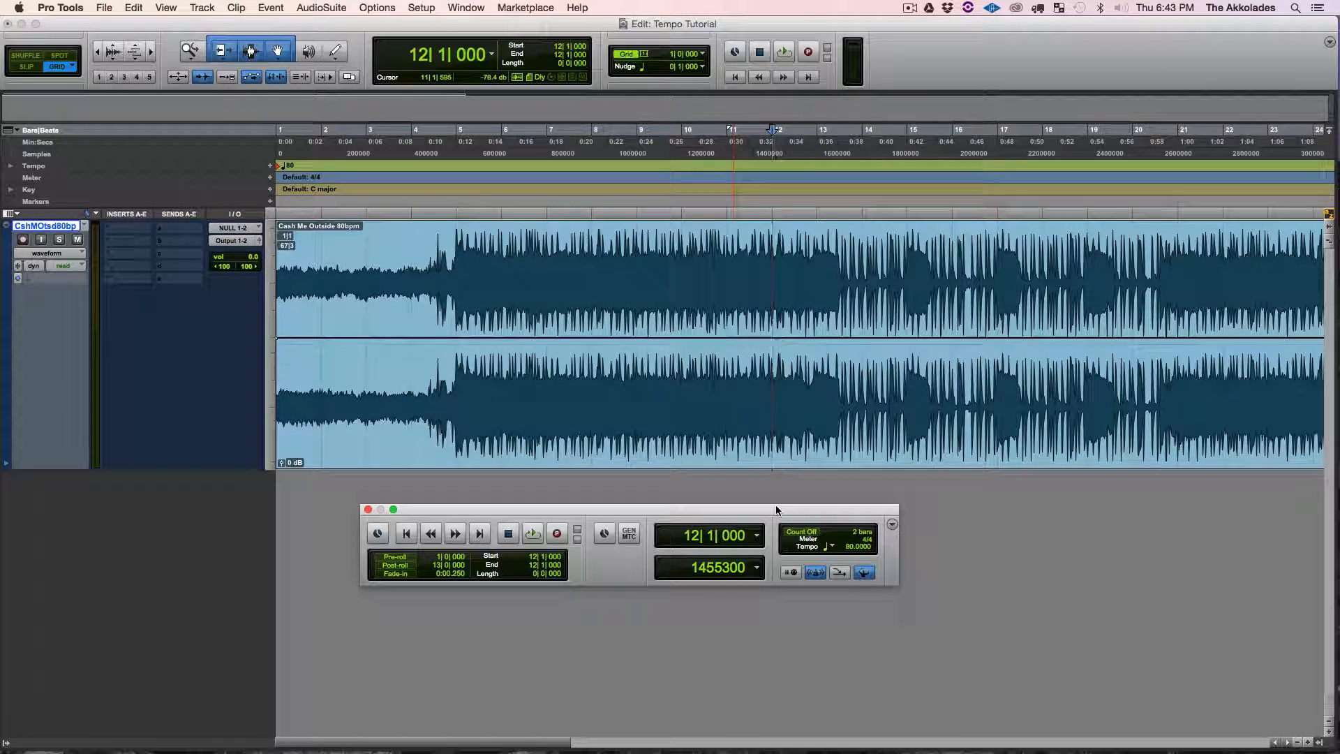
key(super+z)
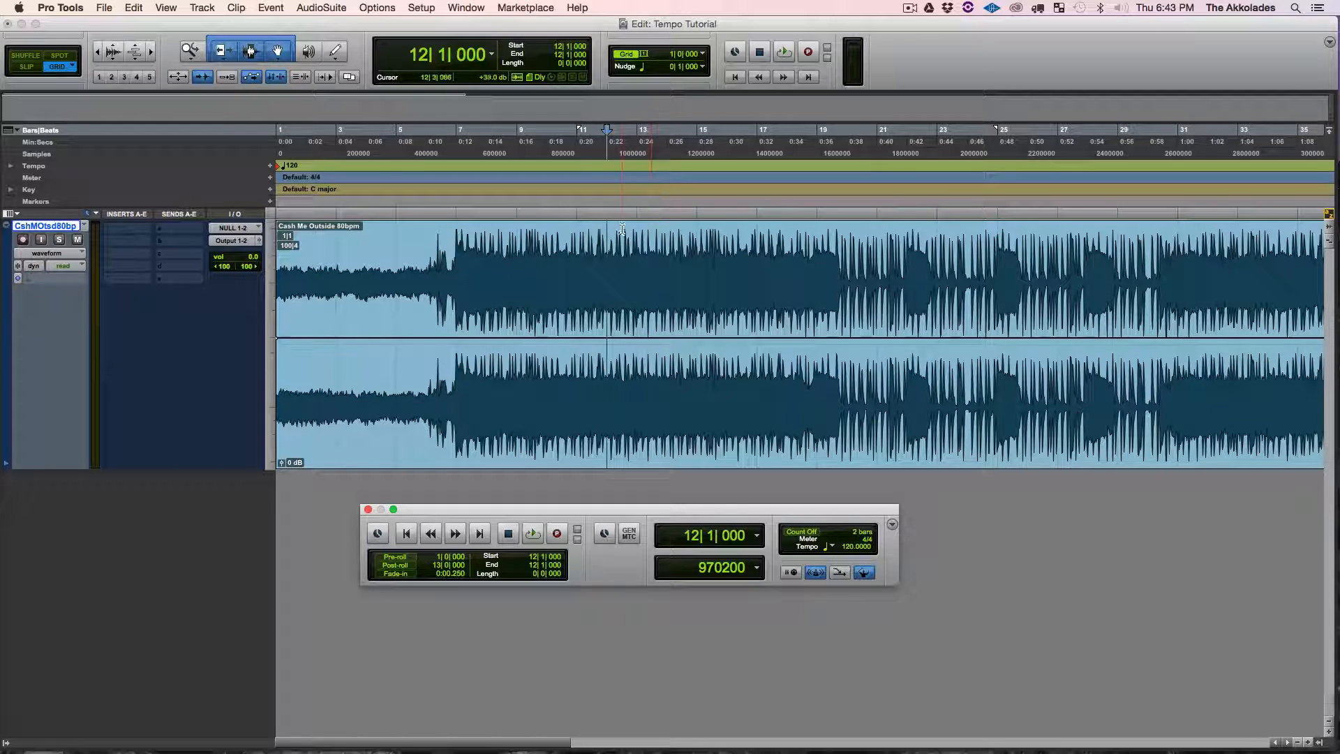
click(641, 209)
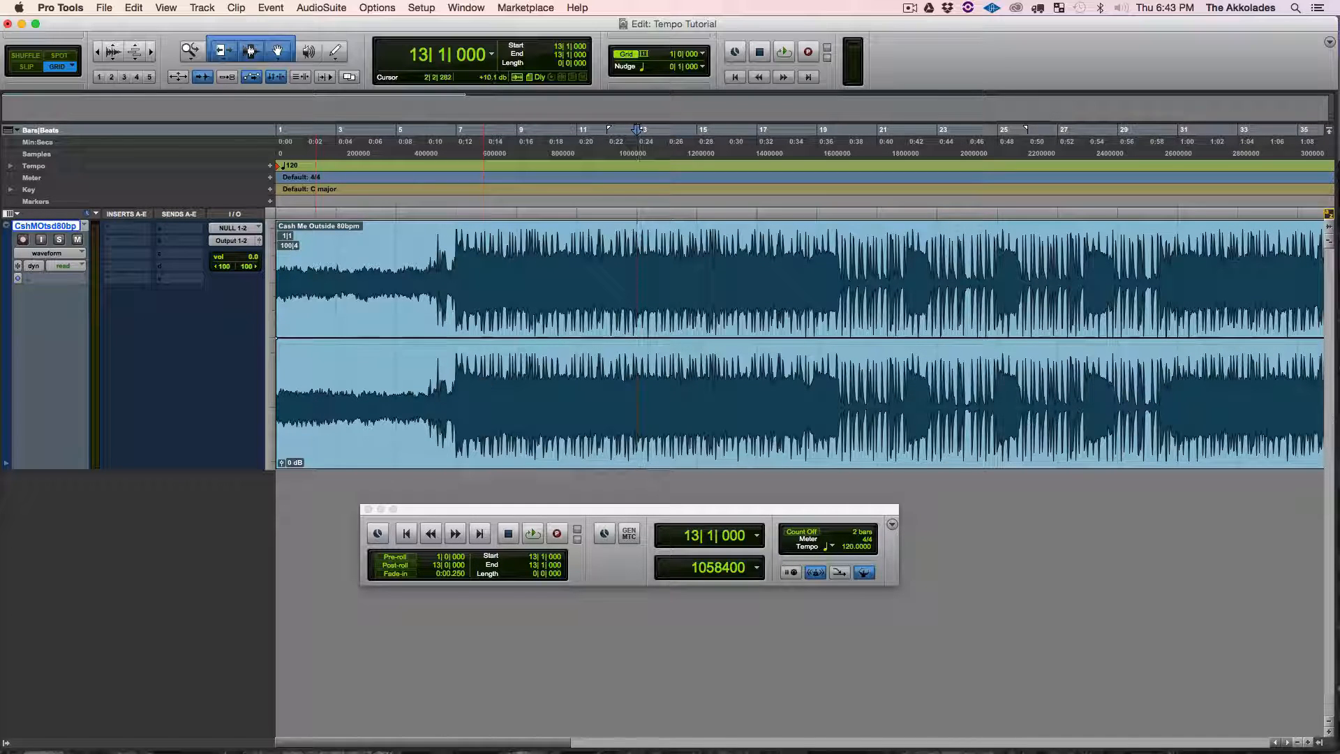
In Slip mode, move the song clip to start at about 4|2|895 and select the gap from 1|1|000 to about 4|1|339.
click(28, 67)
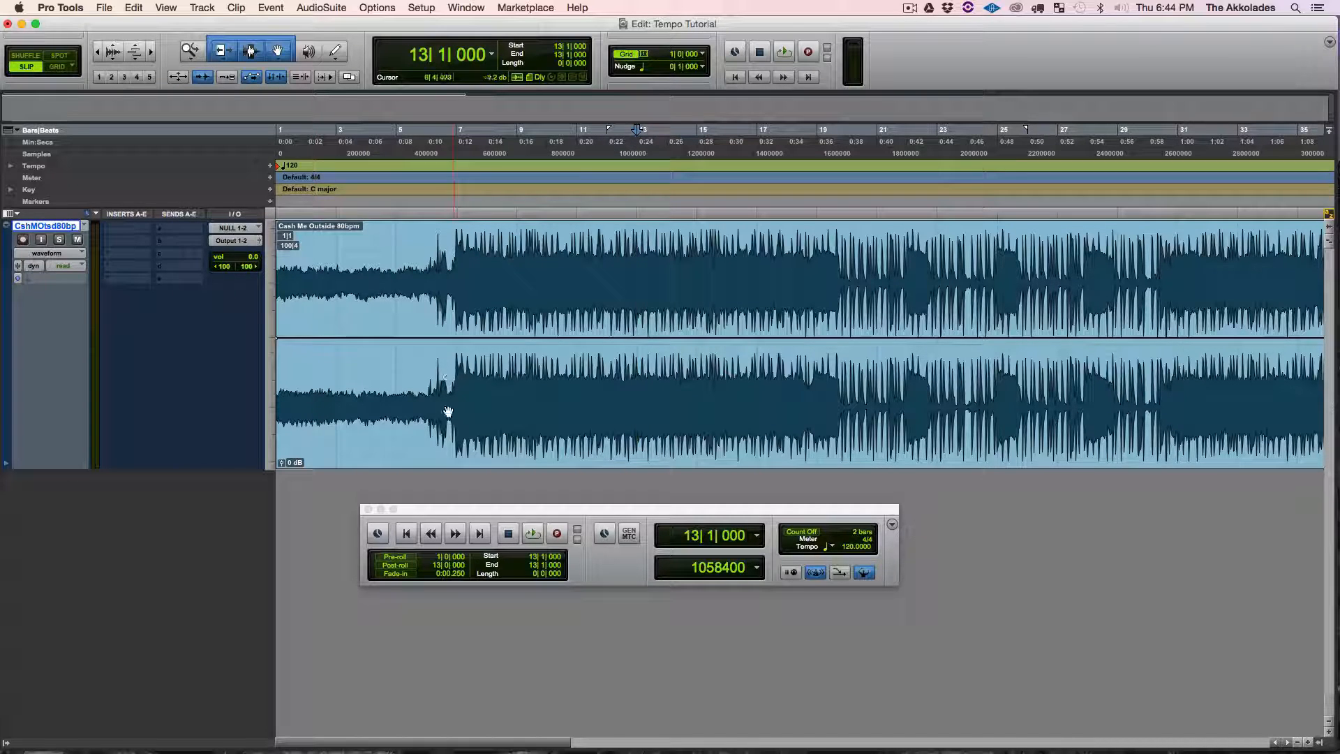
drag(440, 419, 544, 413)
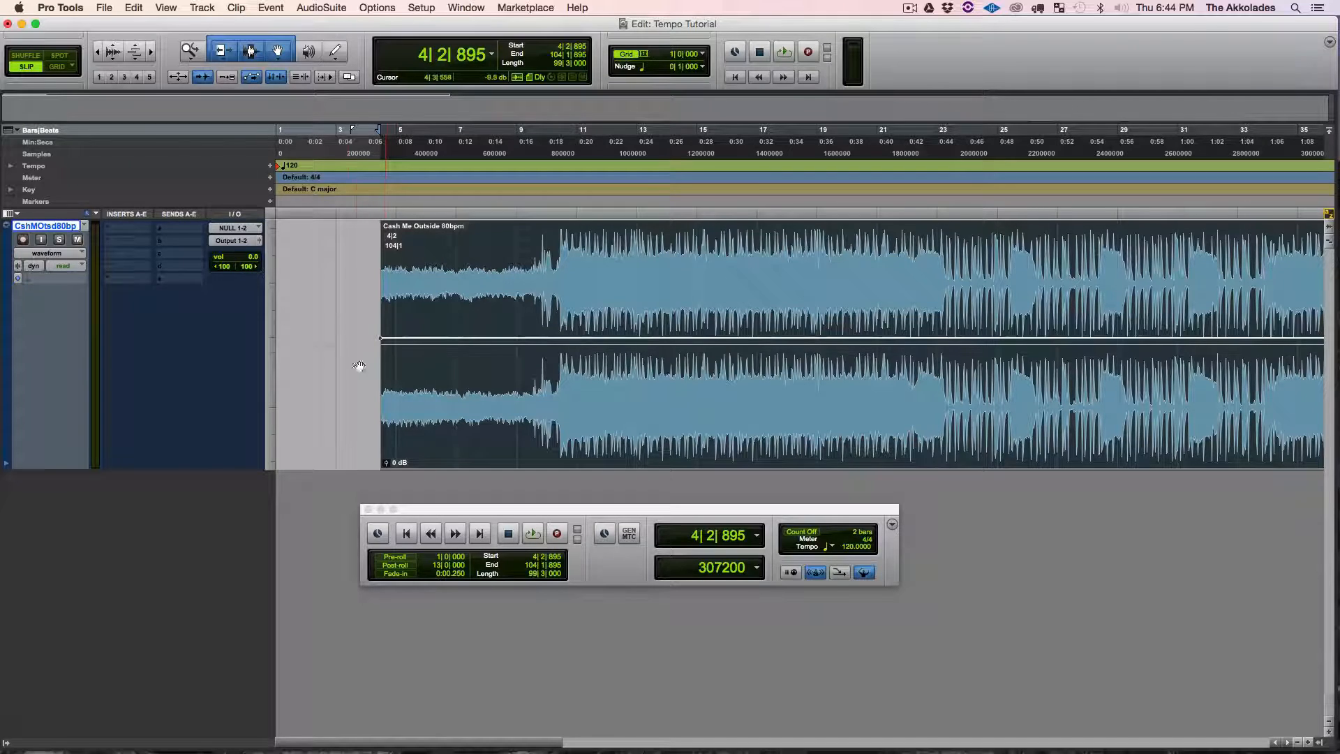
drag(368, 292, 74, 305)
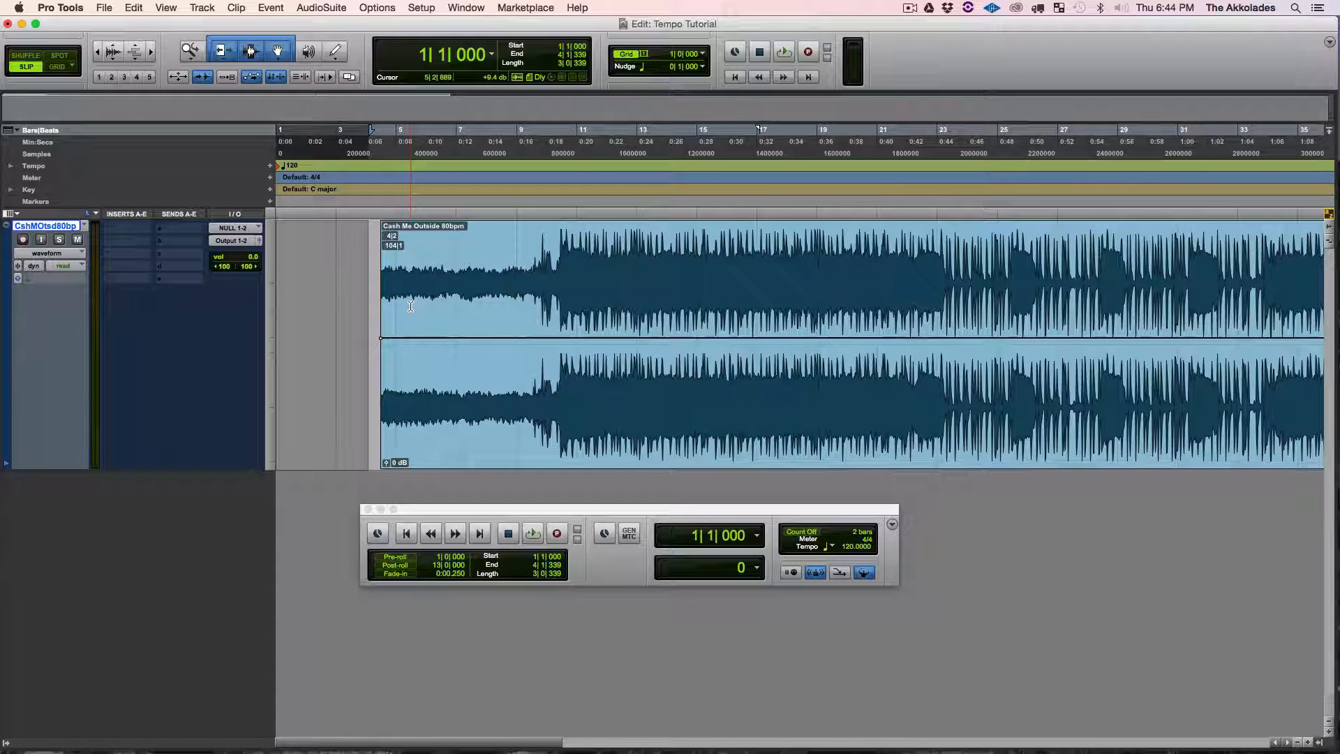
Move the song clip back to about 2|1|262 and consolidate it with the blank clip before it into one clip.
click(499, 411)
drag(499, 412, 425, 414)
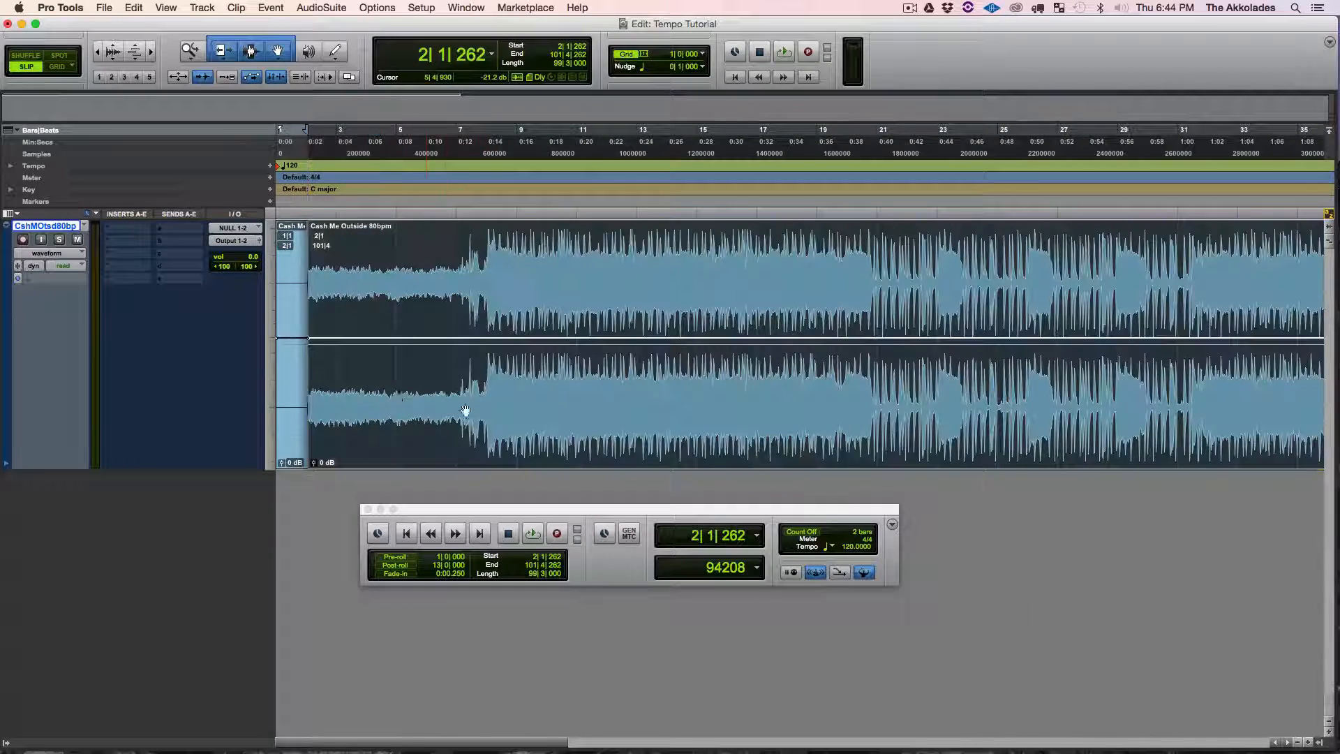
shift+click(296, 404)
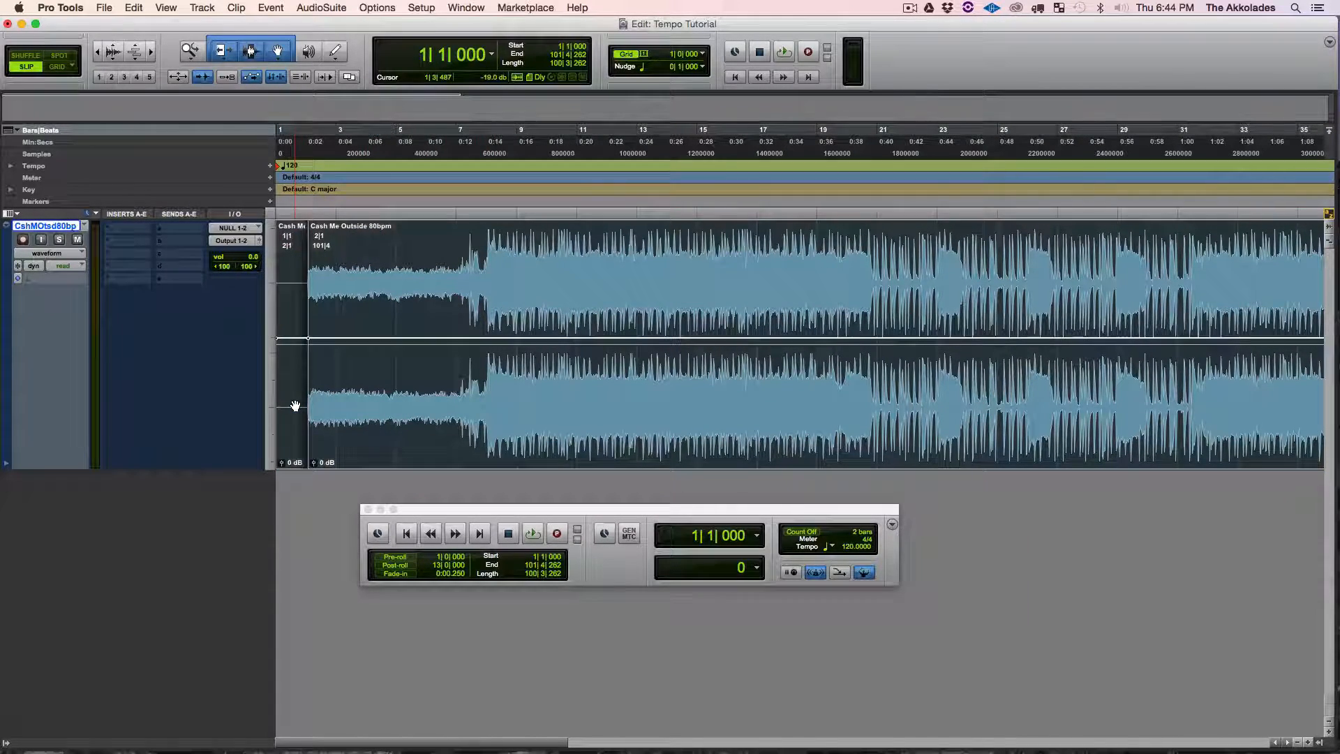
key(alt+shift+3)
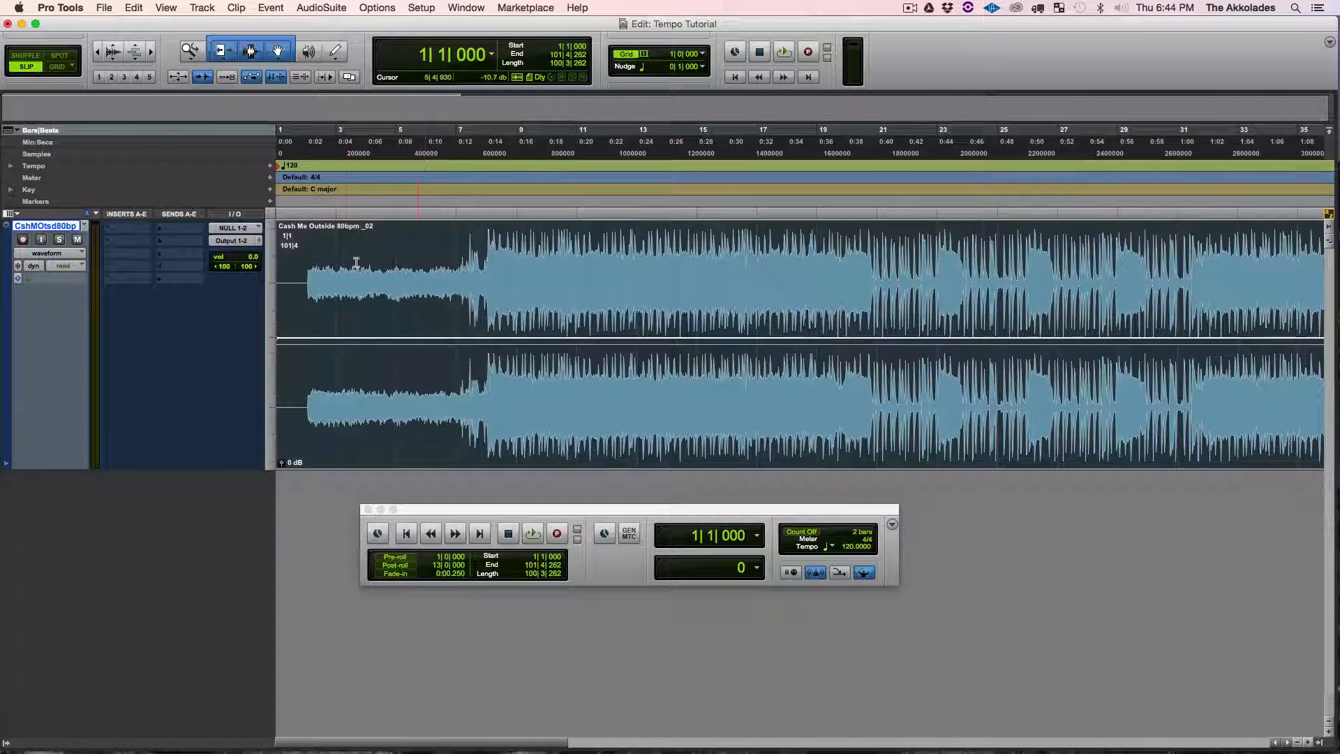
Close the Transport window and place the edit cursor at about 1|3|220 in the silence before the song.
click(305, 260)
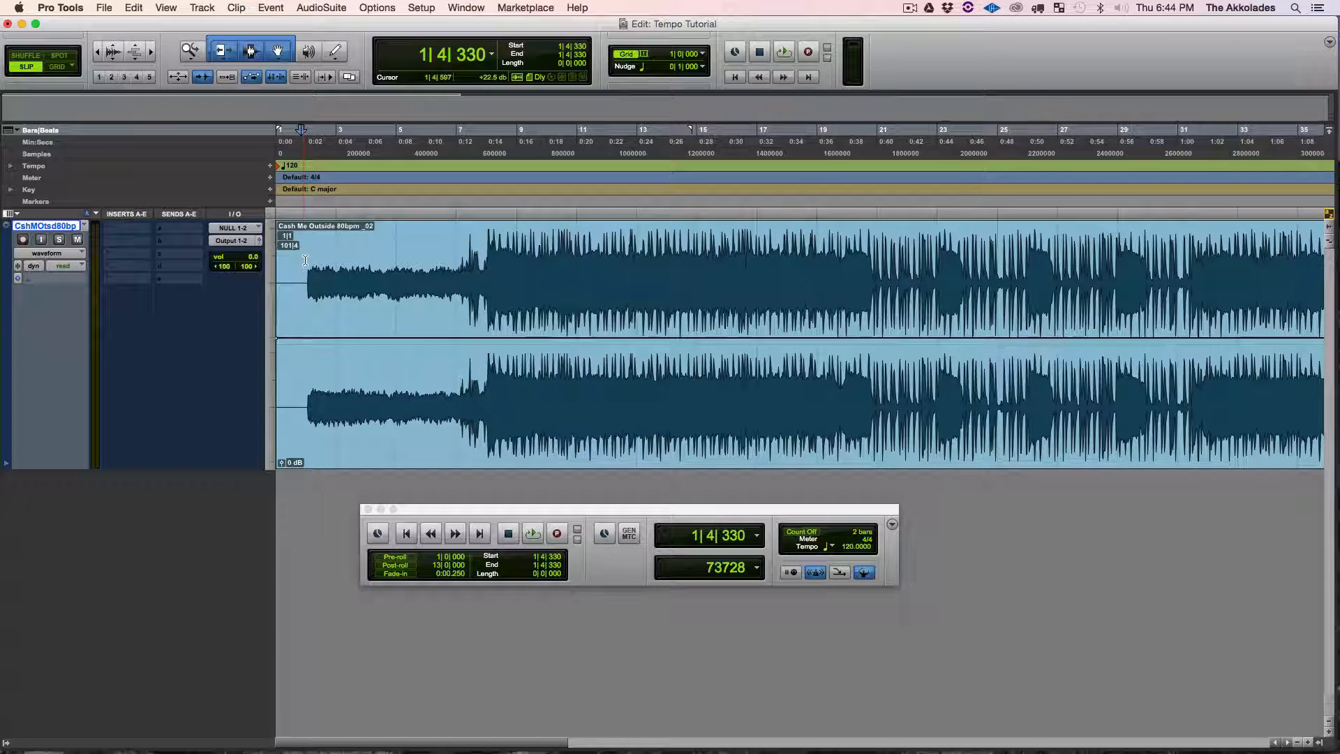
click(368, 509)
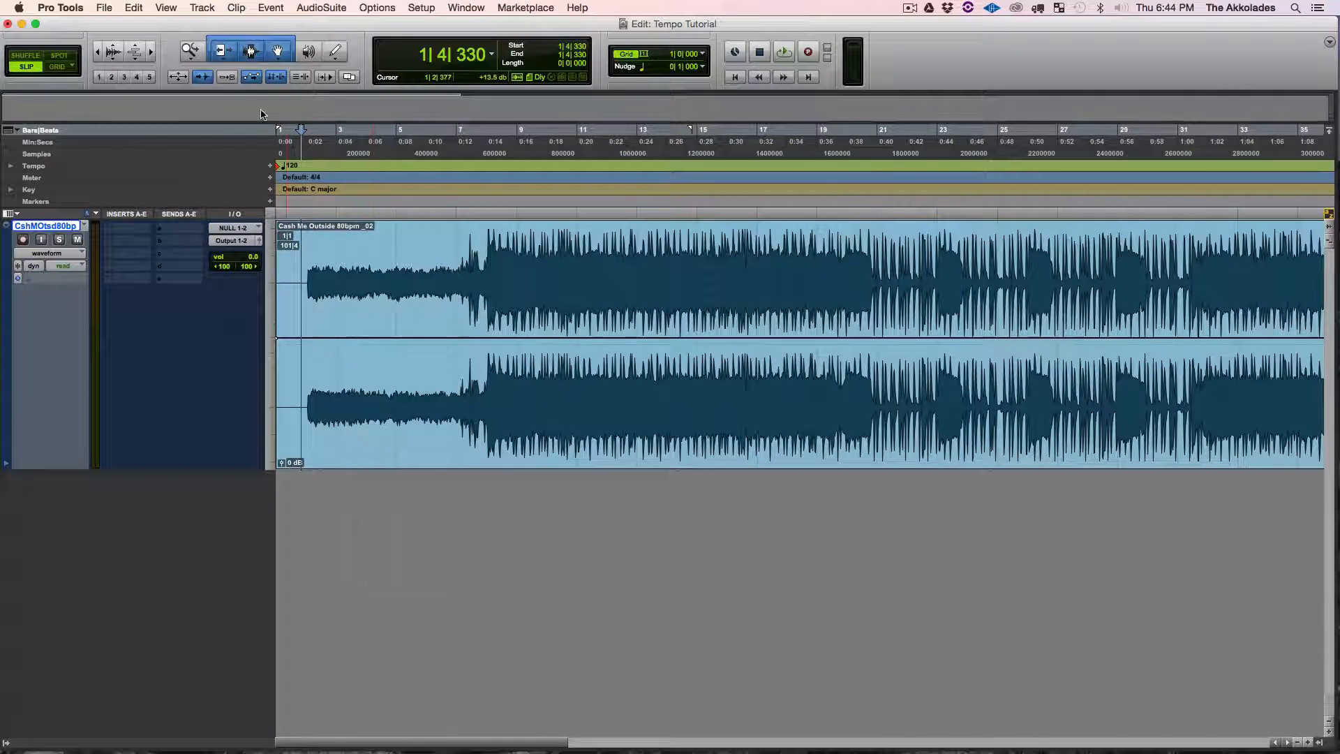
click(293, 269)
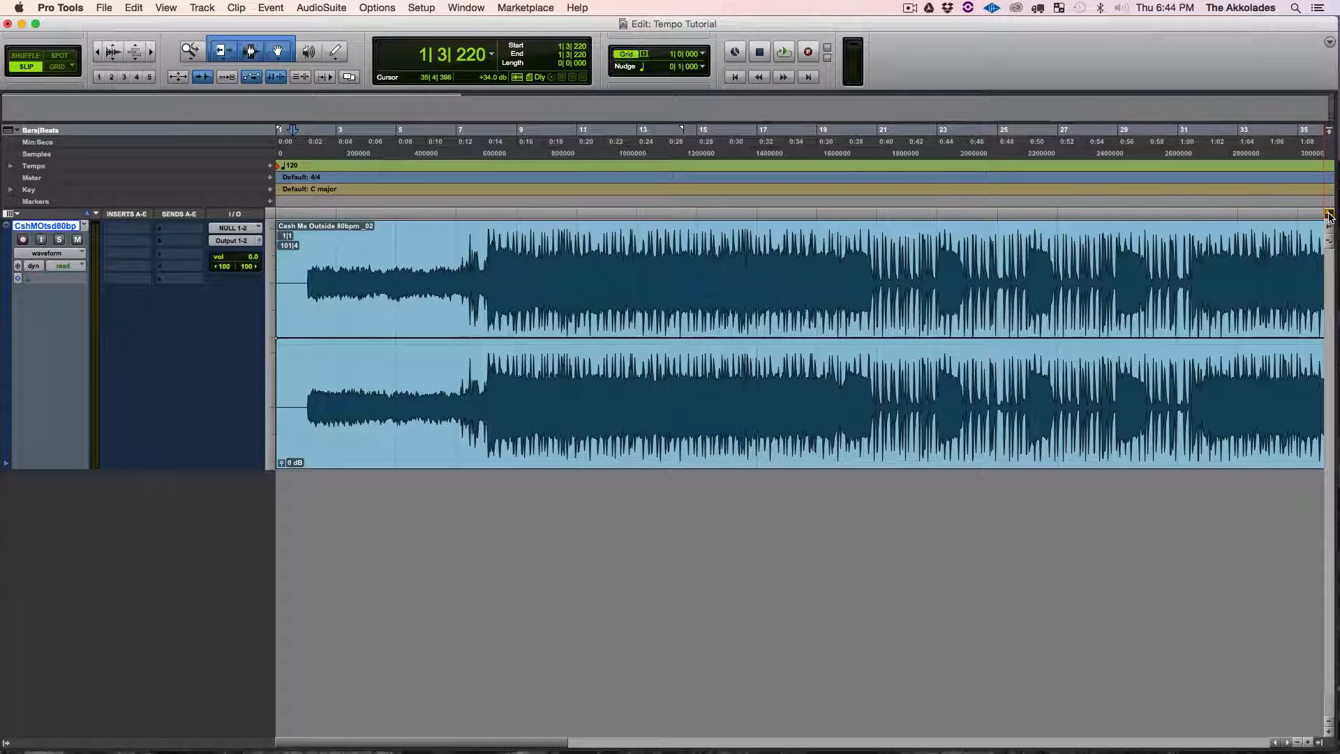
Place the edit cursor in the silence just before the song's first sound, at about 1|4|865.
click(303, 269)
click(286, 252)
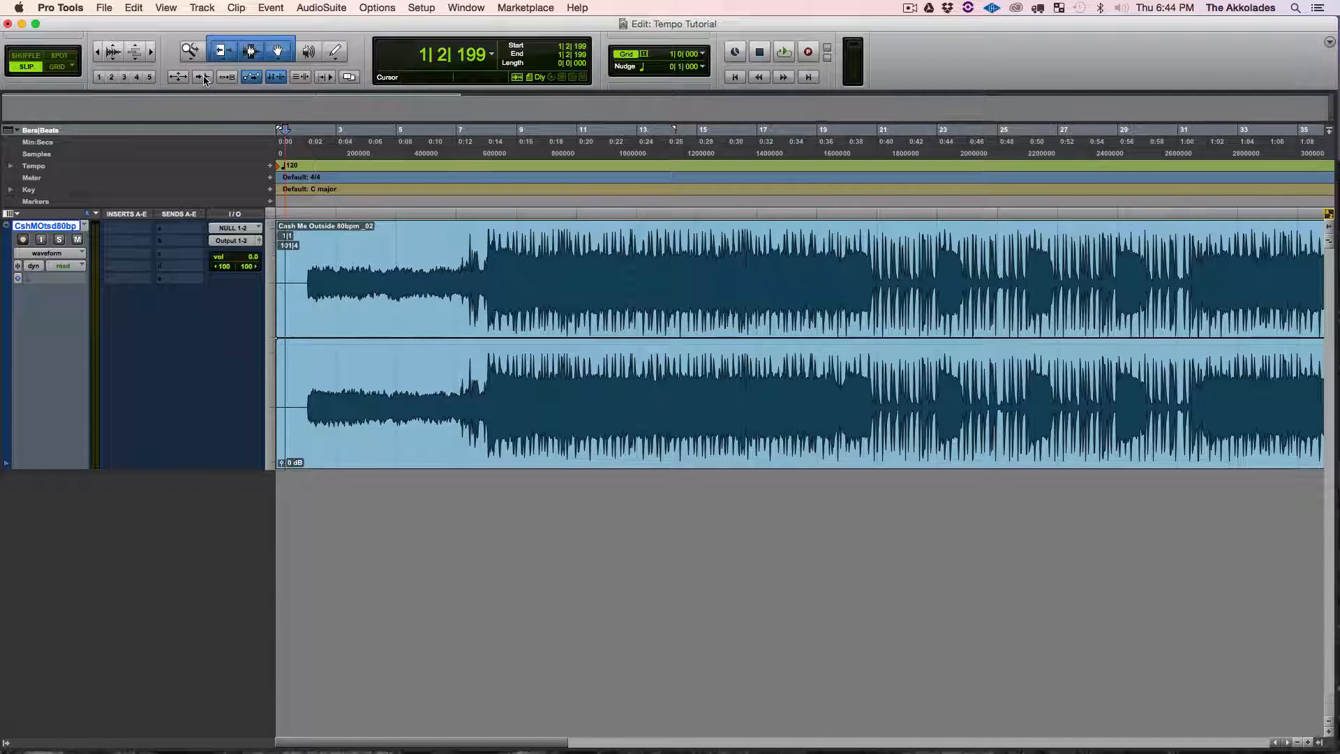
click(296, 273)
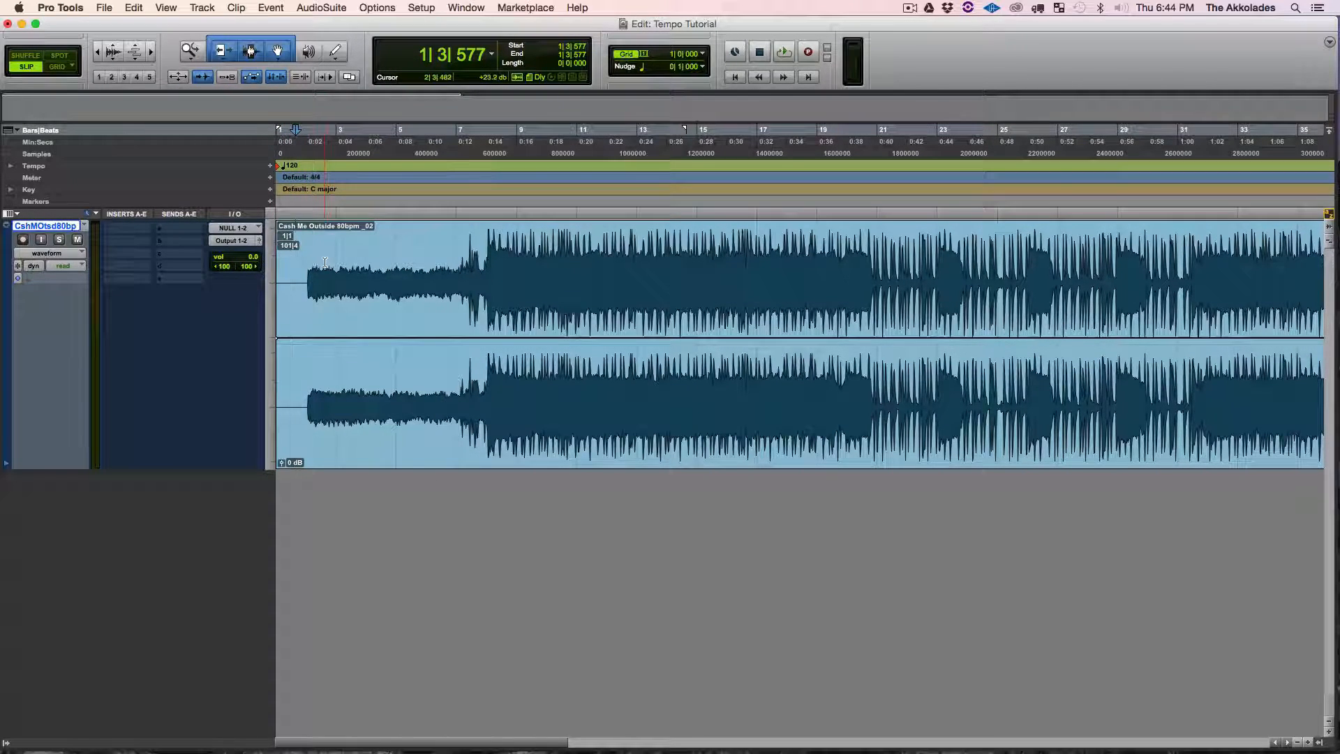
click(310, 272)
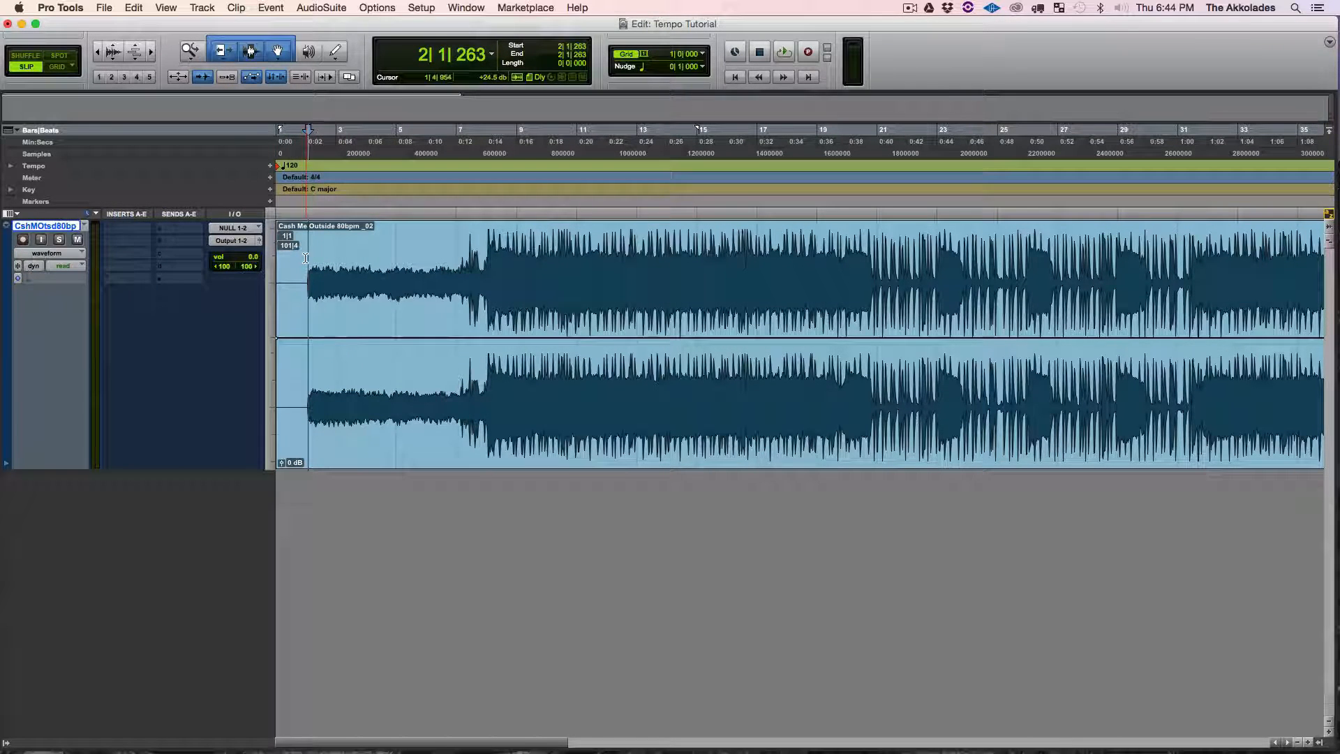
click(305, 258)
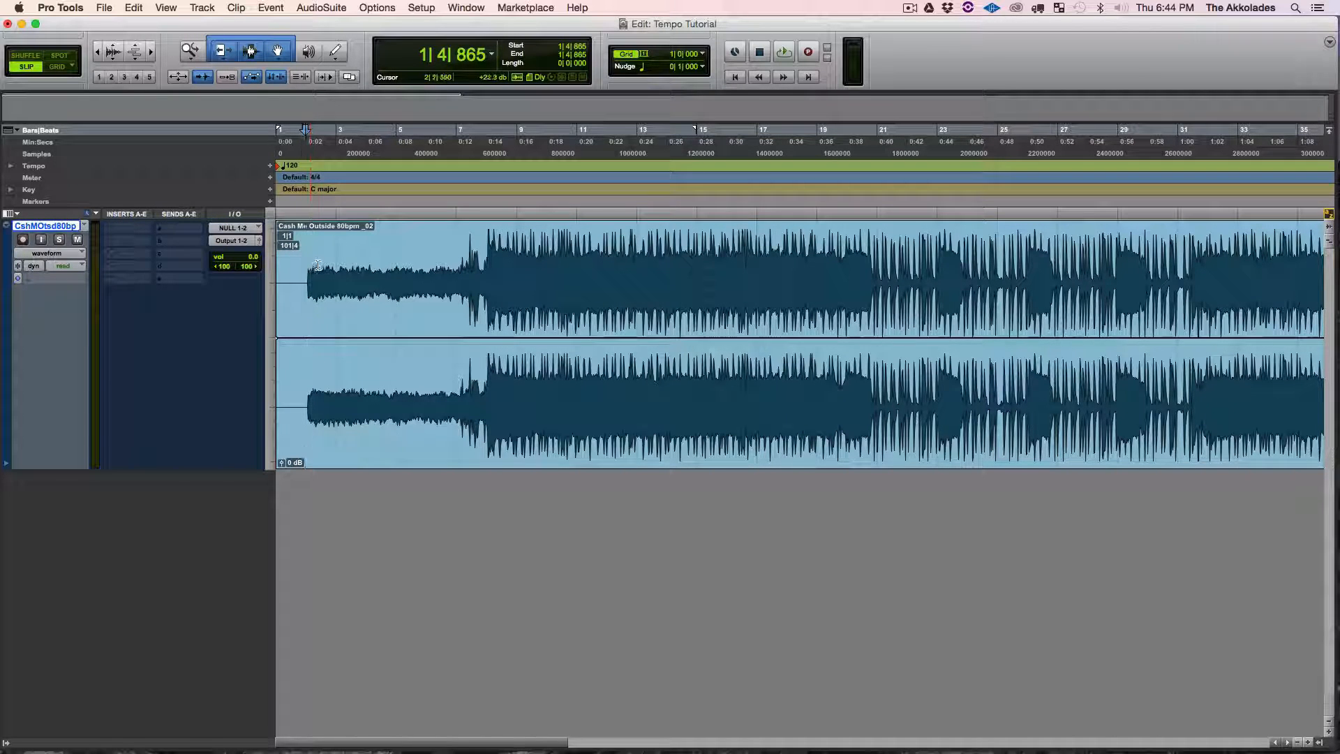
Trim off the silence before the song's first sound so that the clip starts at 2|1|263.
key(super+bracketright)
key(super+bracketright)
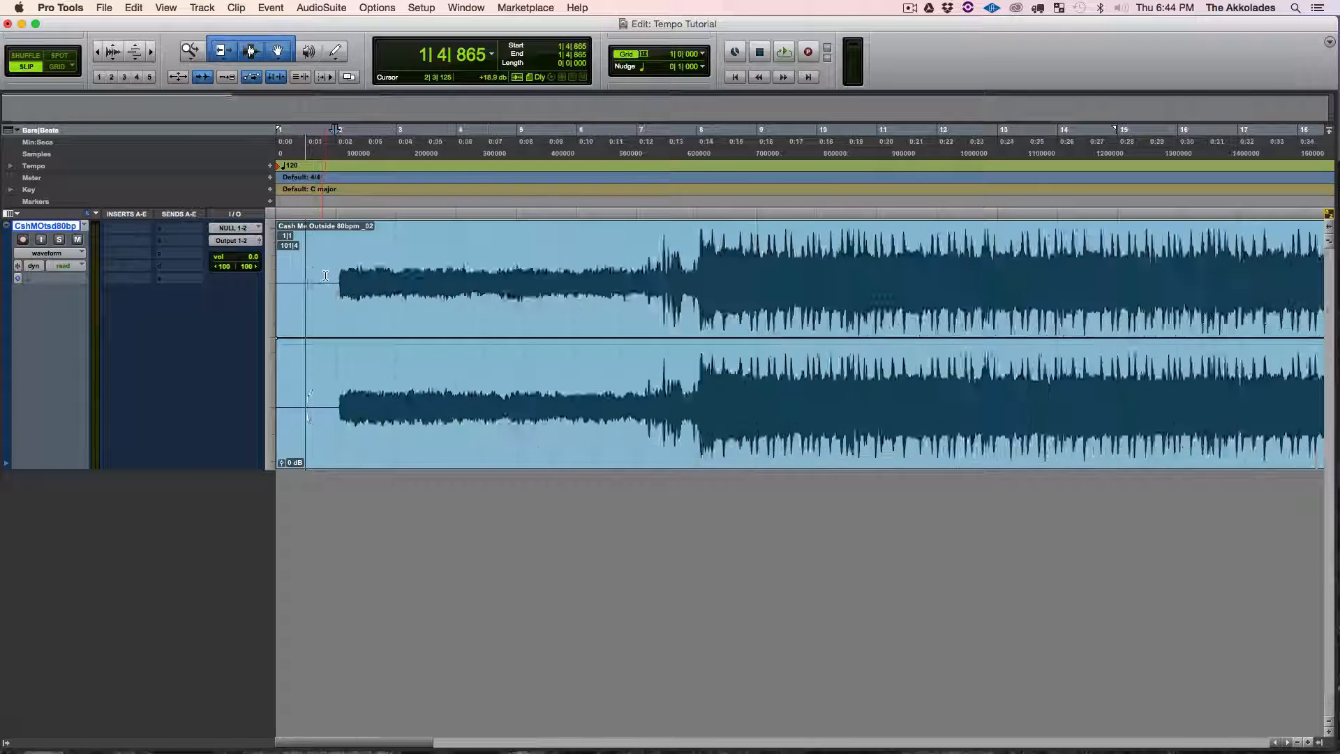
click(943, 246)
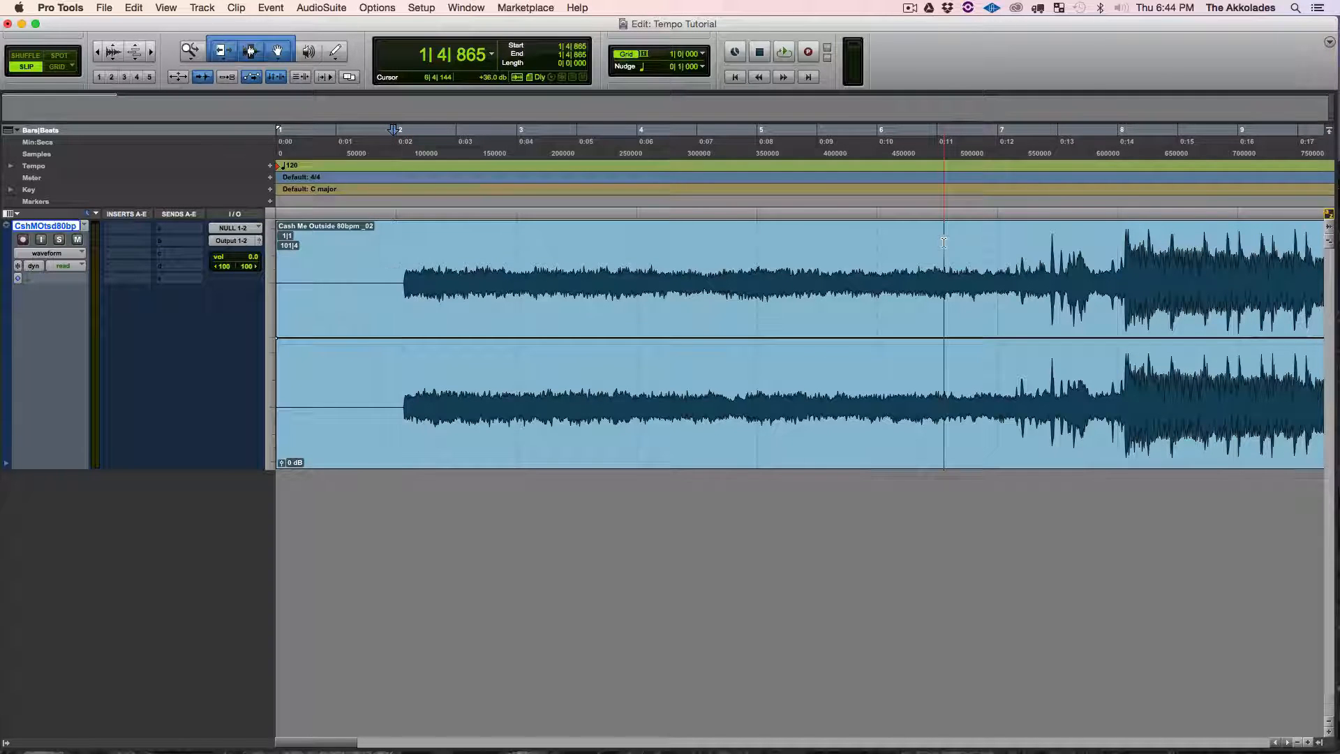
click(403, 279)
key(super+bracketright)
key(super+bracketright)
key(super+bracketright)
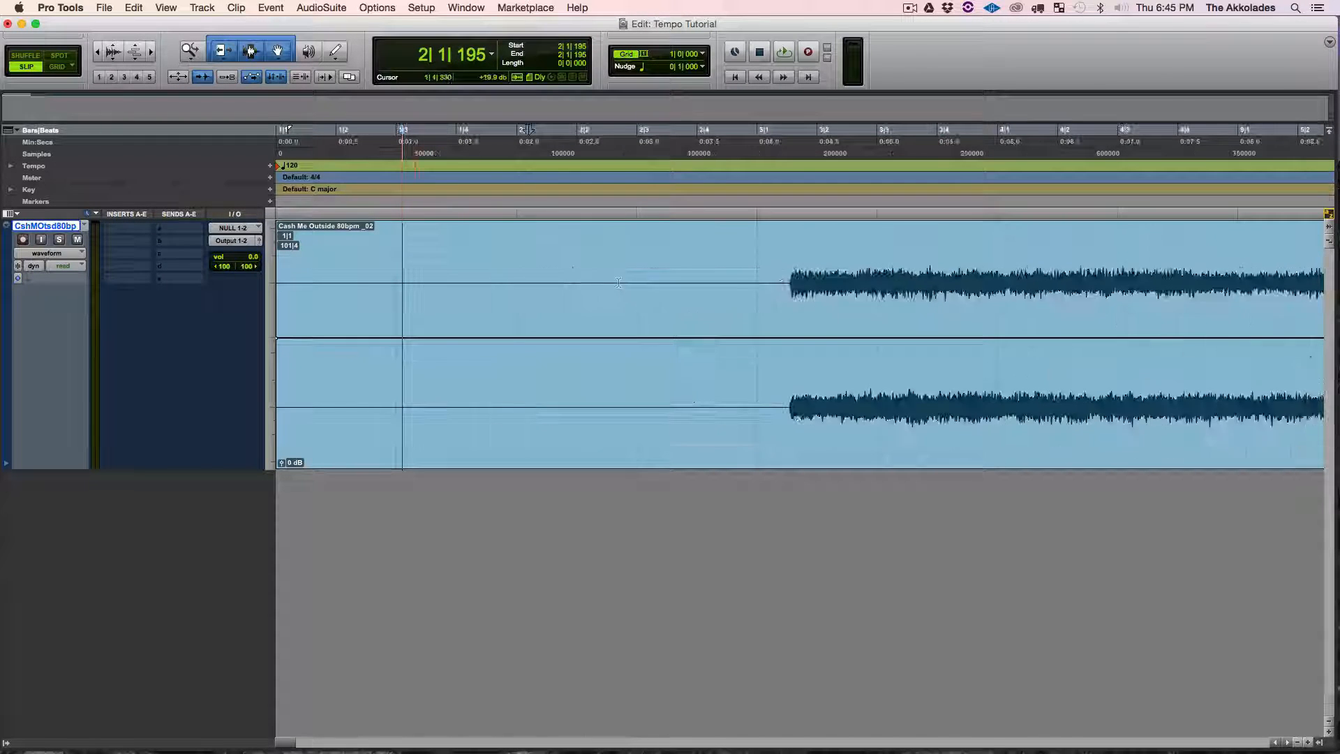
click(818, 268)
key(super+bracketright)
key(super+bracketright)
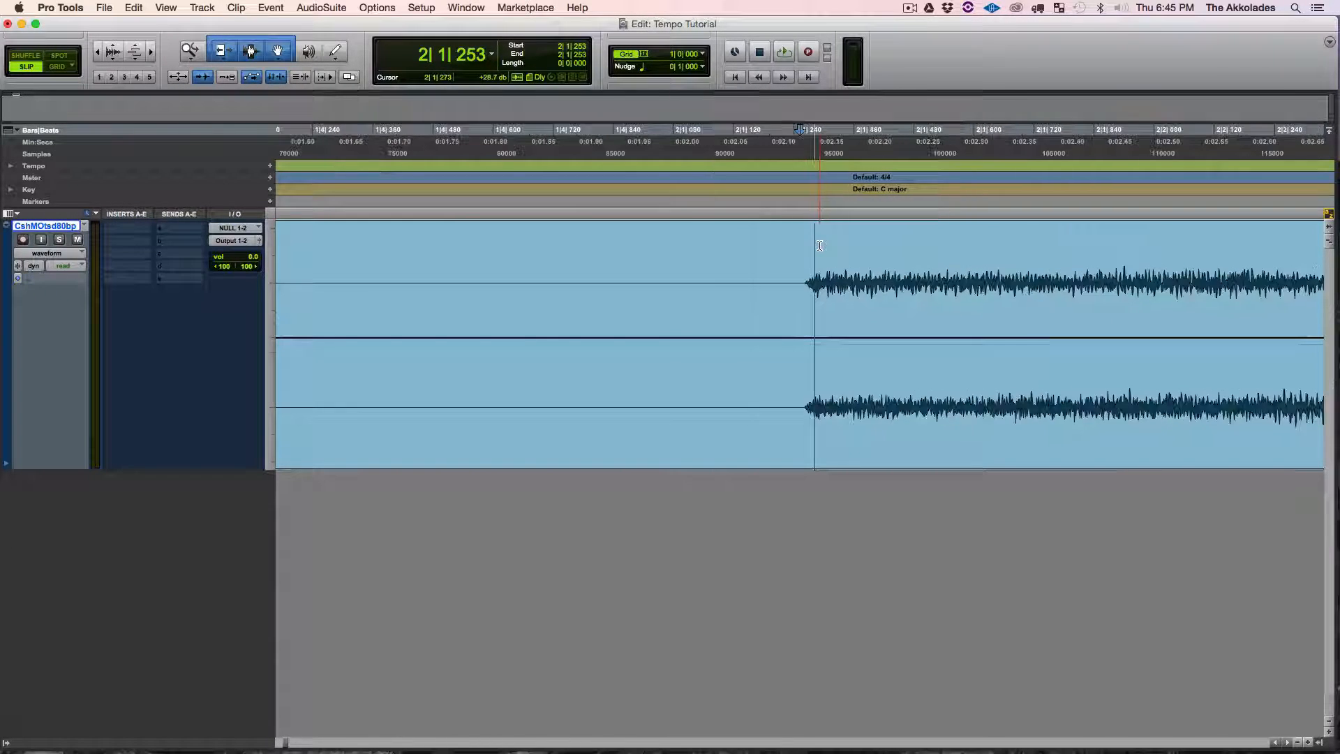
click(809, 273)
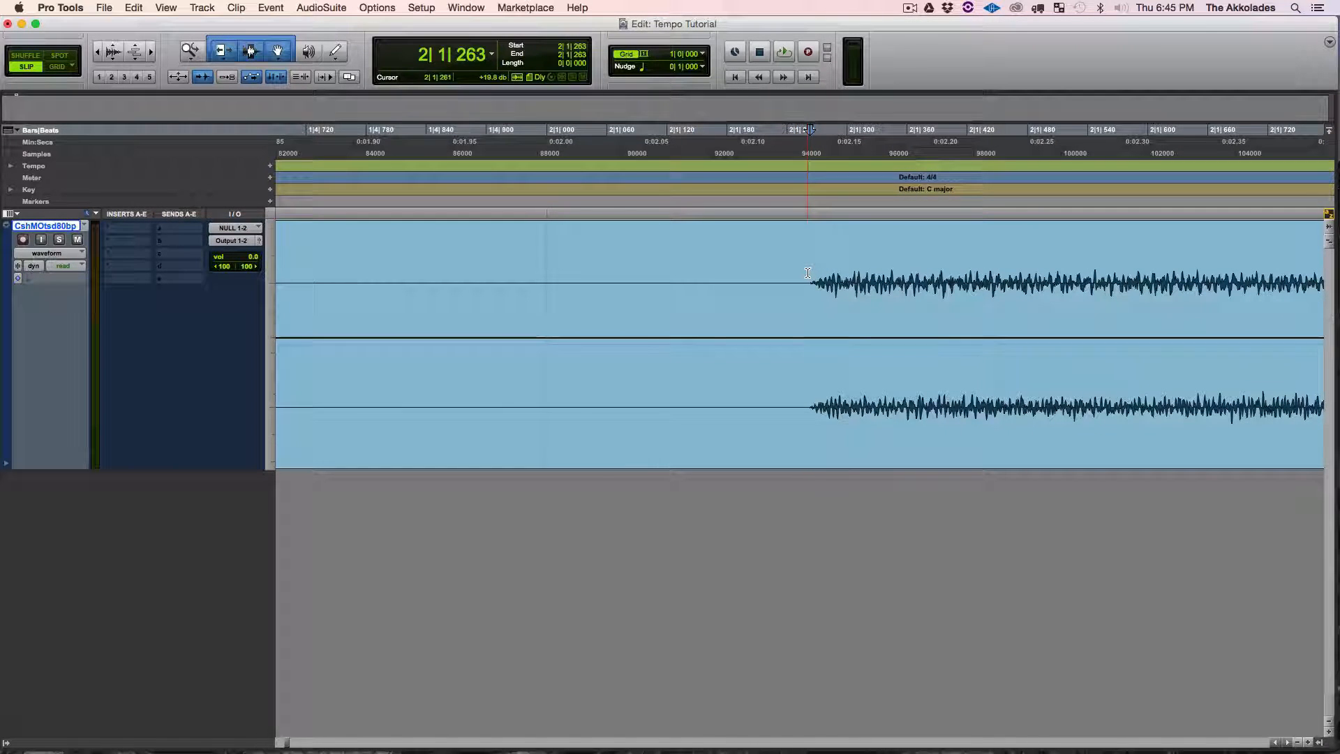
key(a)
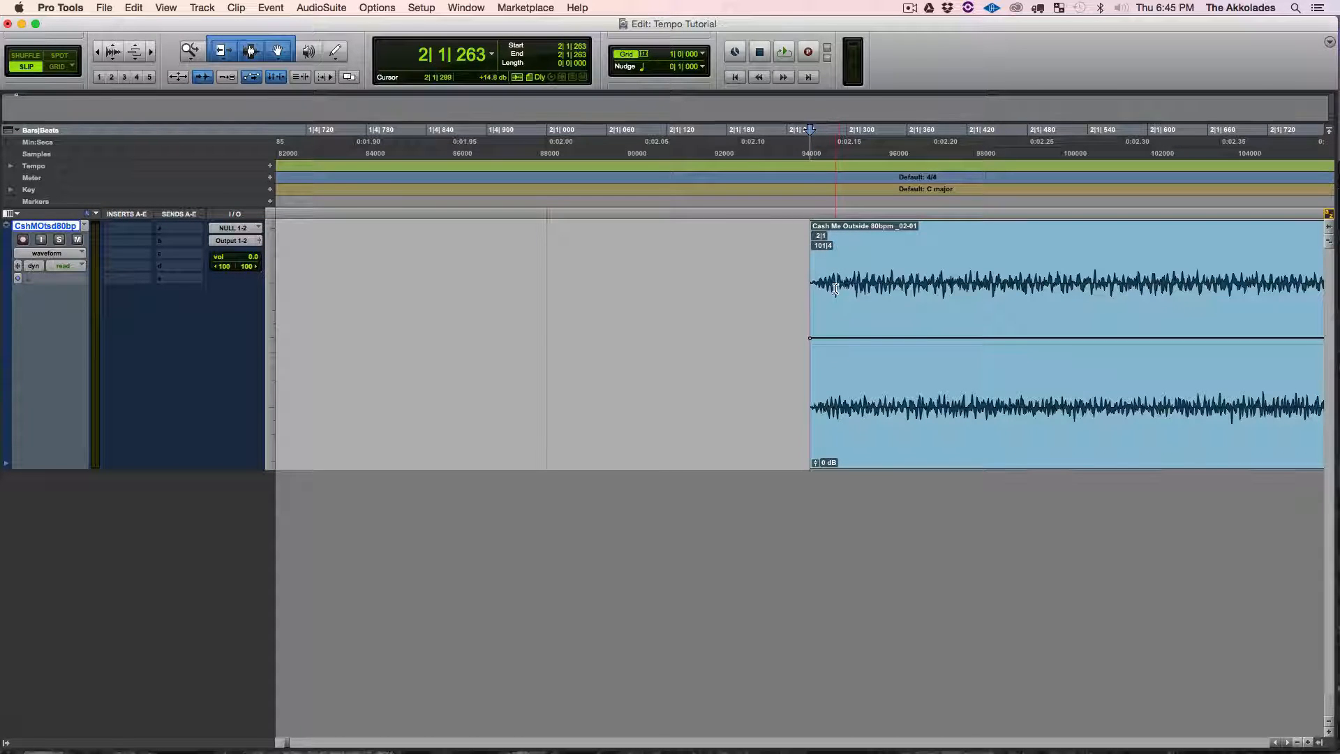
Add a very short fade-in at the start of the trimmed song clip.
key(r)
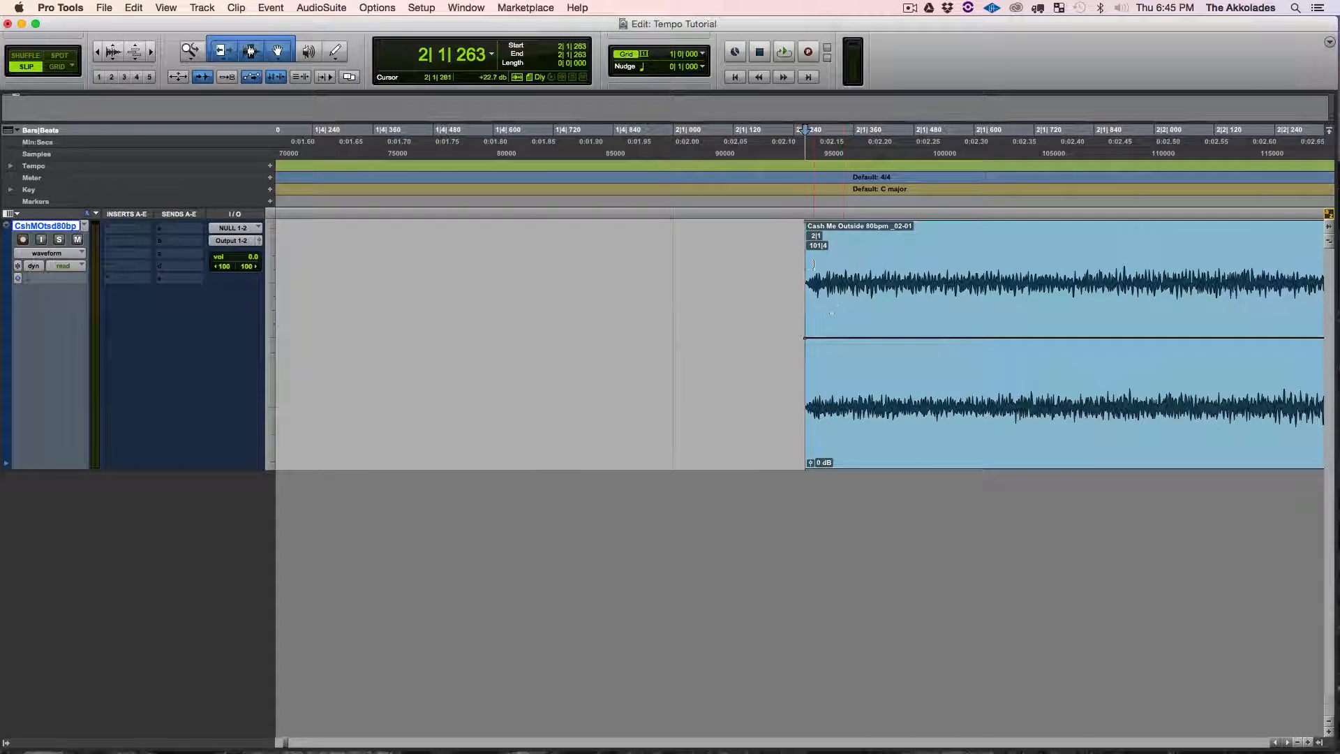
key(t)
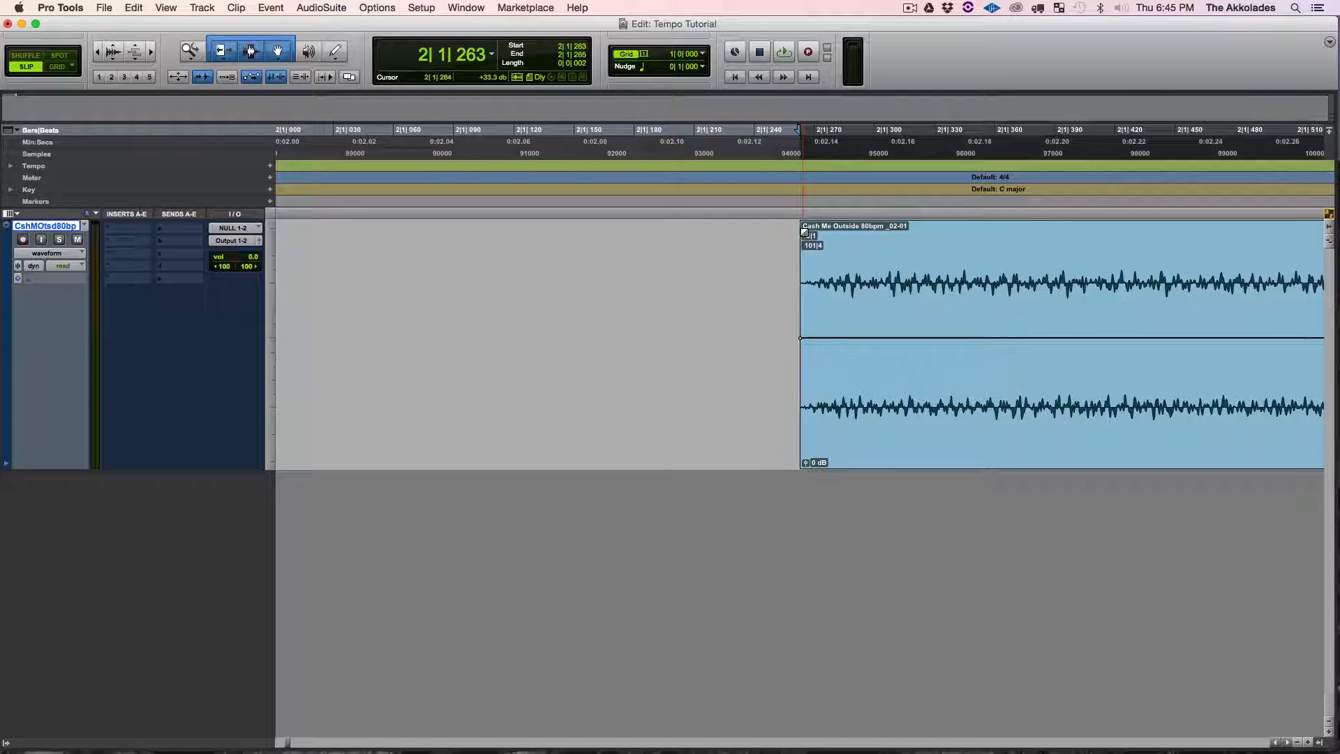
drag(803, 232, 807, 233)
Move the trimmed song clip to the session start at 1|1|000 and audition its opening.
click(855, 402)
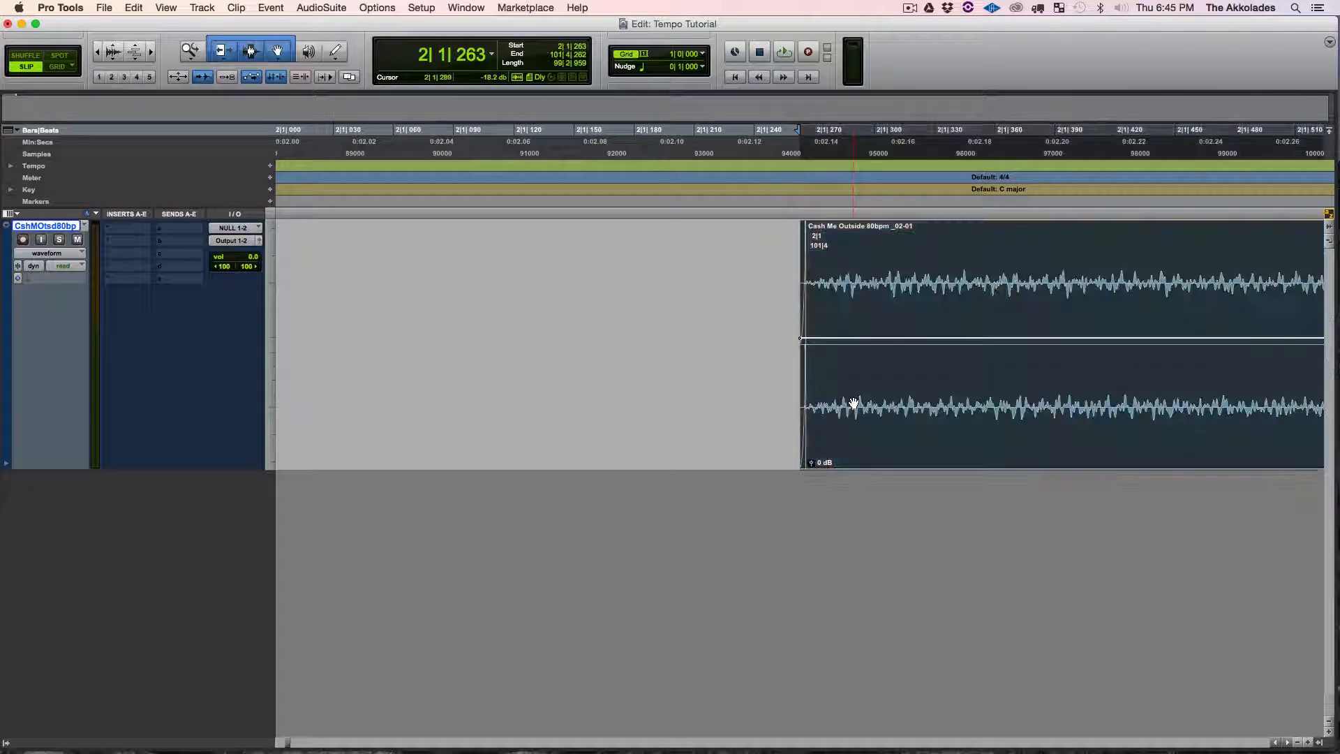
key(r)
key(r)
key(r)
key(r)
key(r)
key(r)
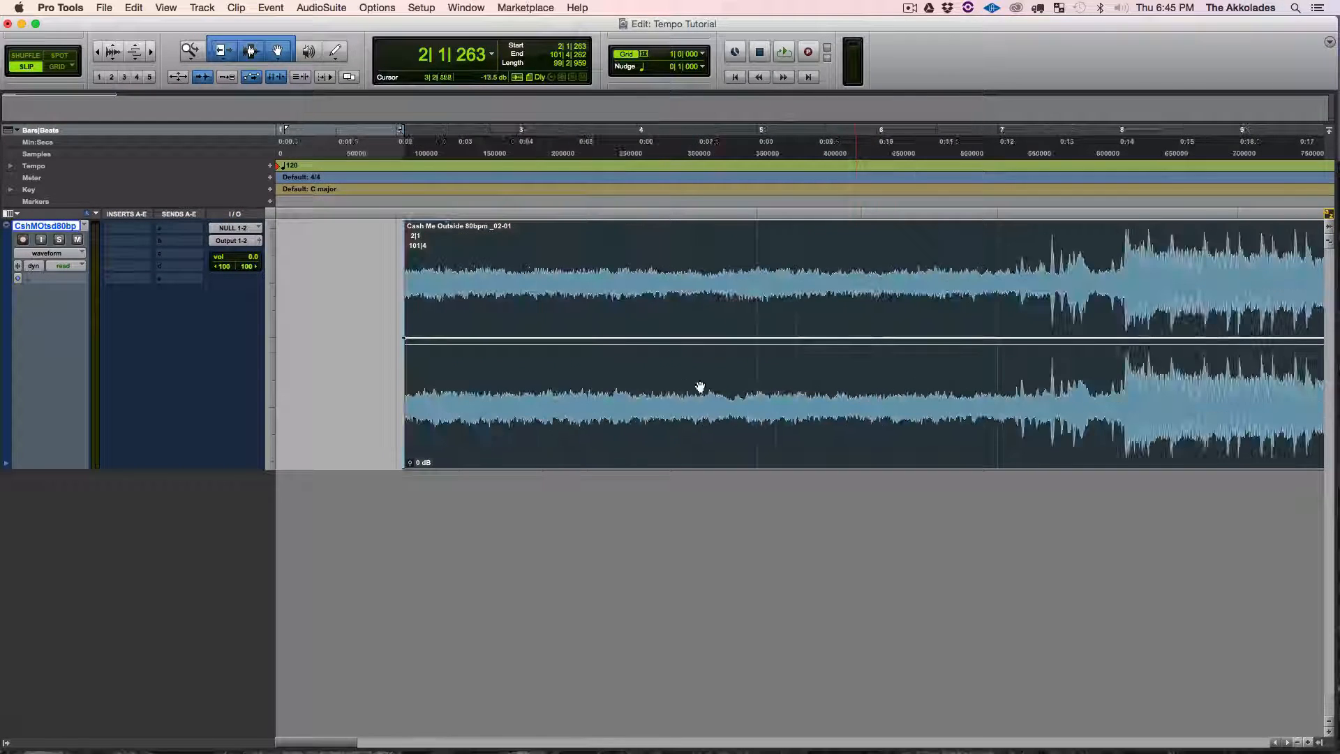
drag(629, 417, 252, 412)
key(Return)
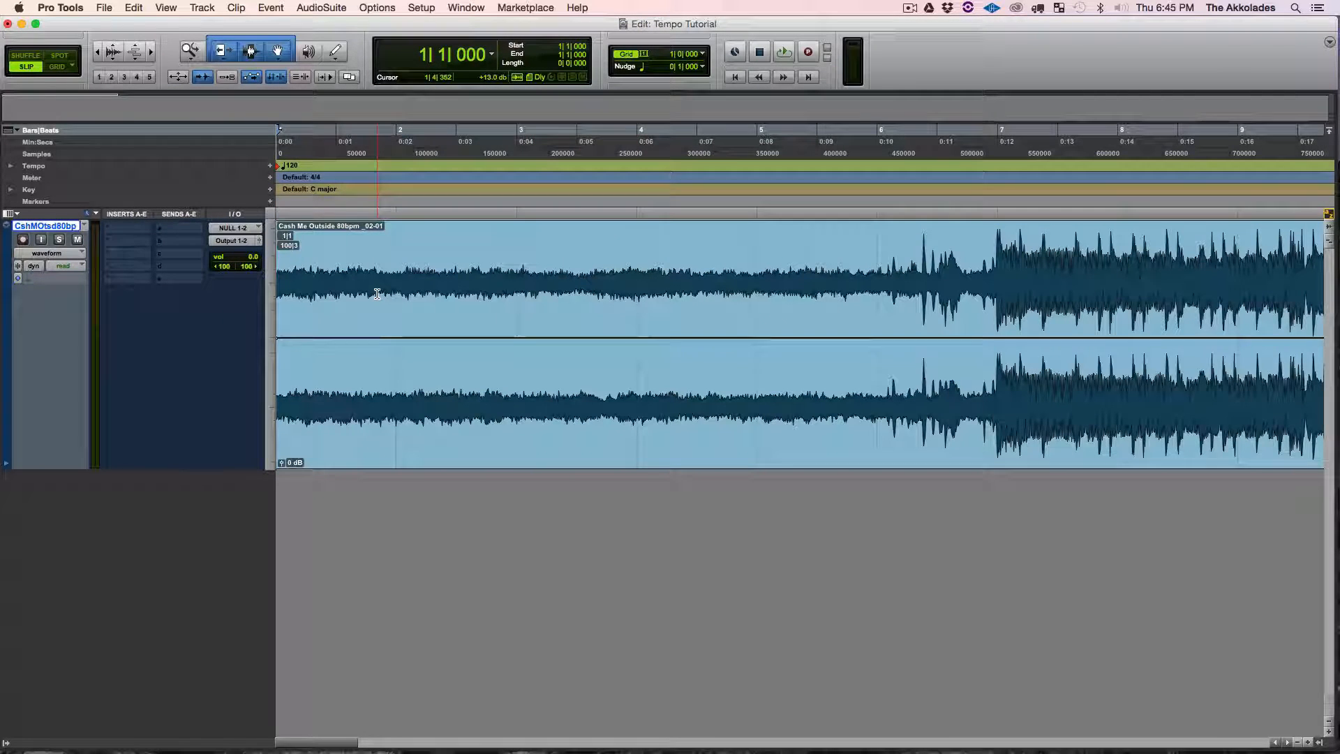
key(space)
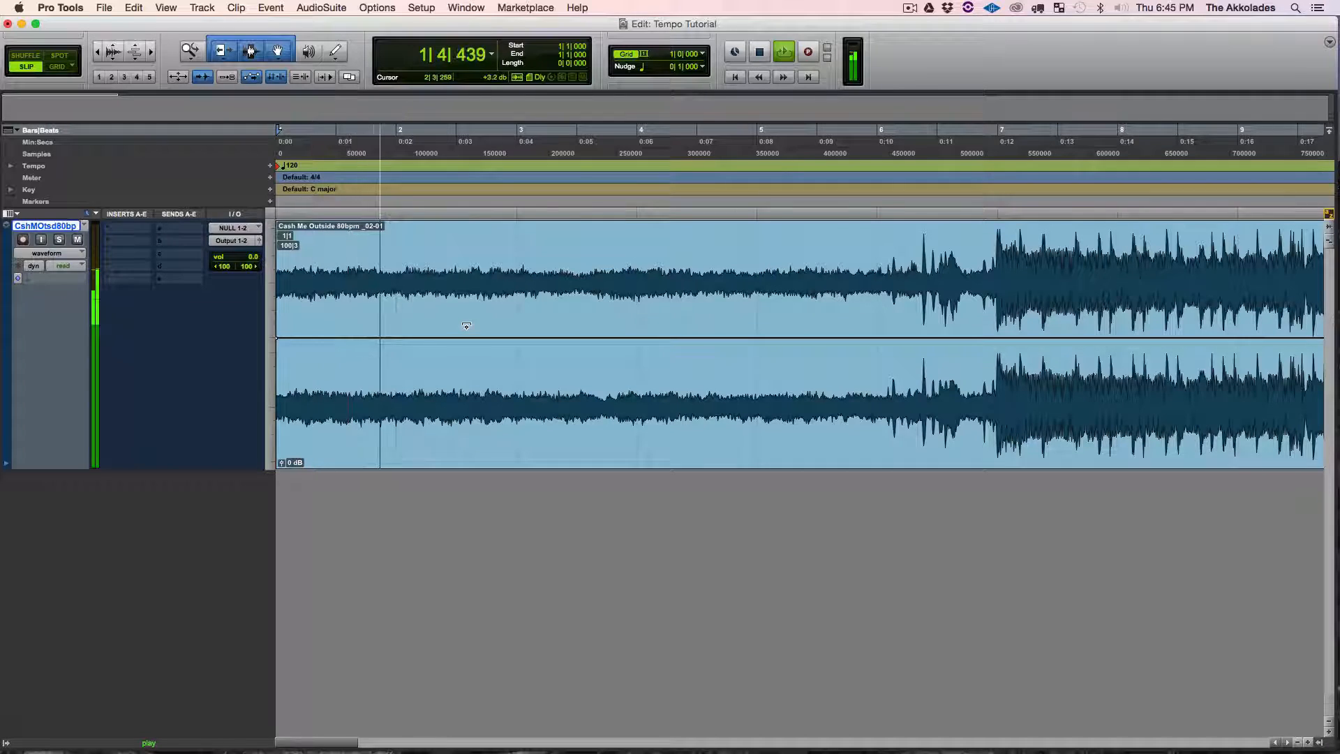
key(space)
Place the edit cursor at the beat drop, about 6|4|791, and audition the song from there.
key(super+bracketleft)
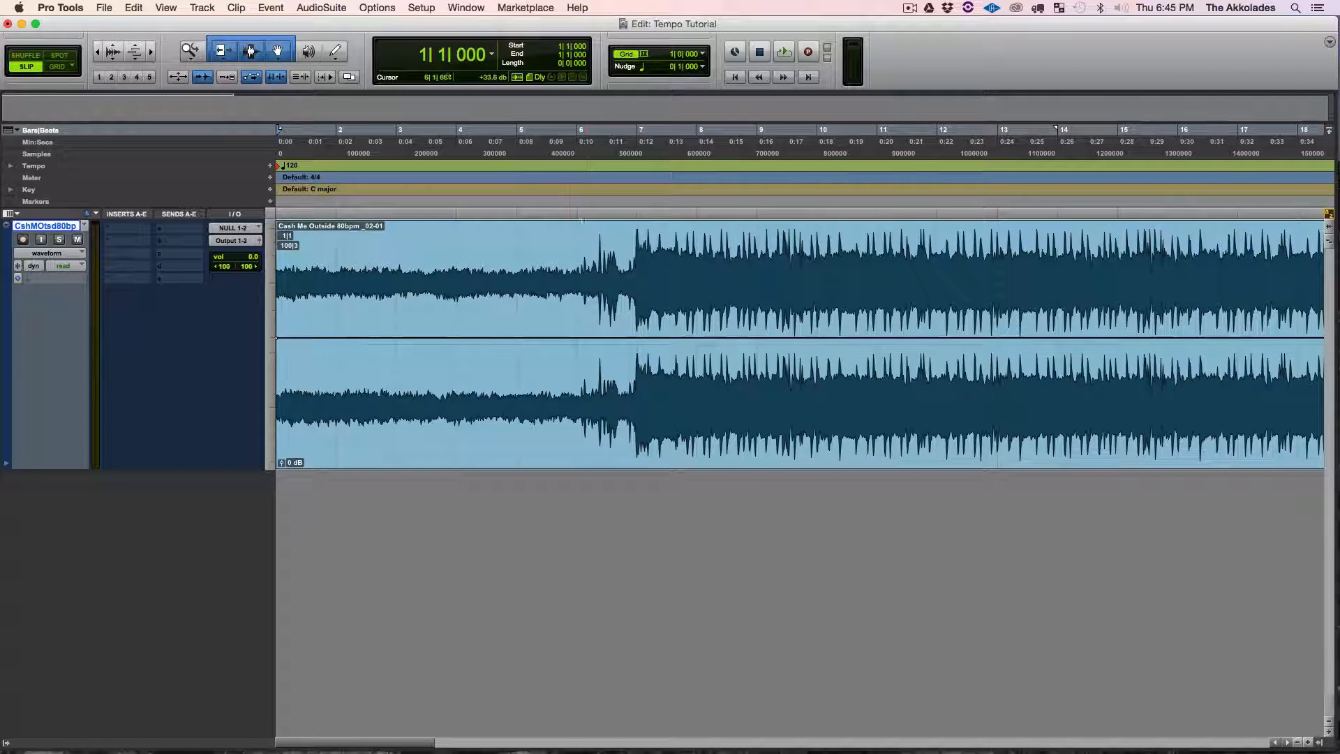
click(636, 233)
click(635, 231)
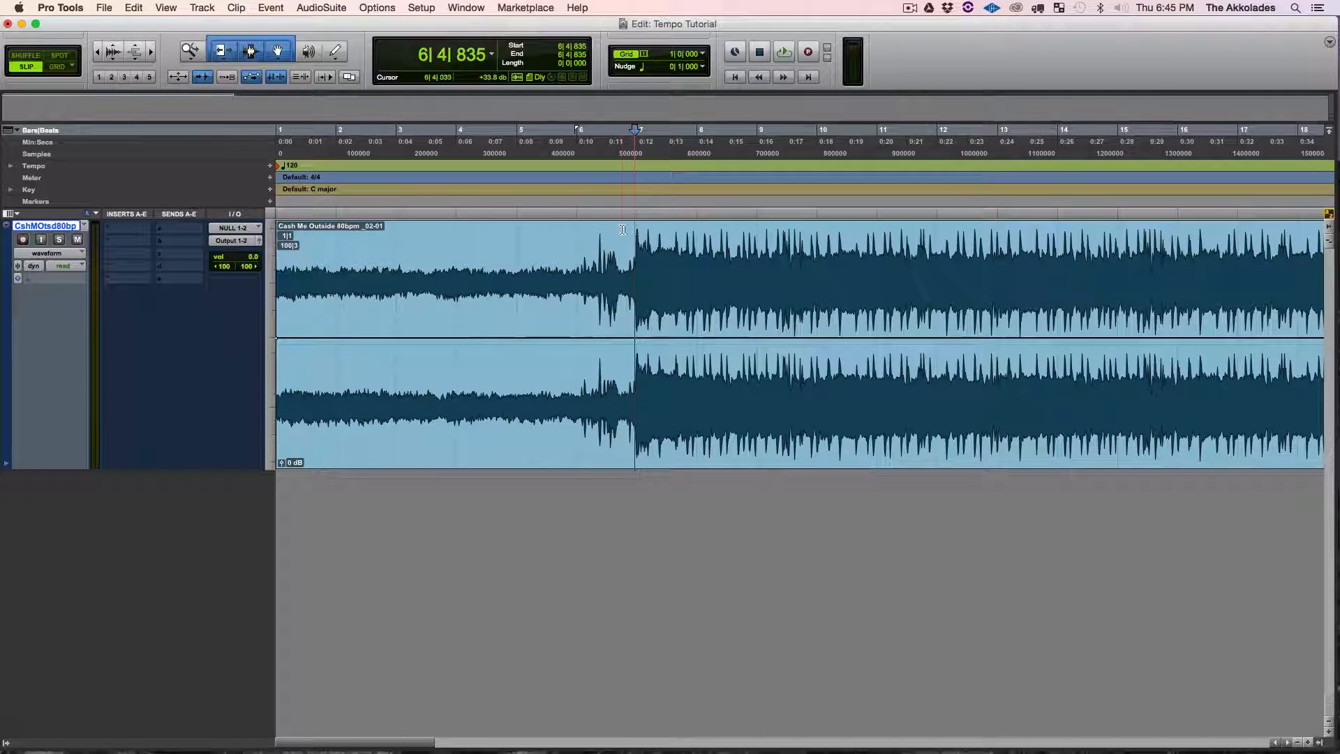
click(623, 229)
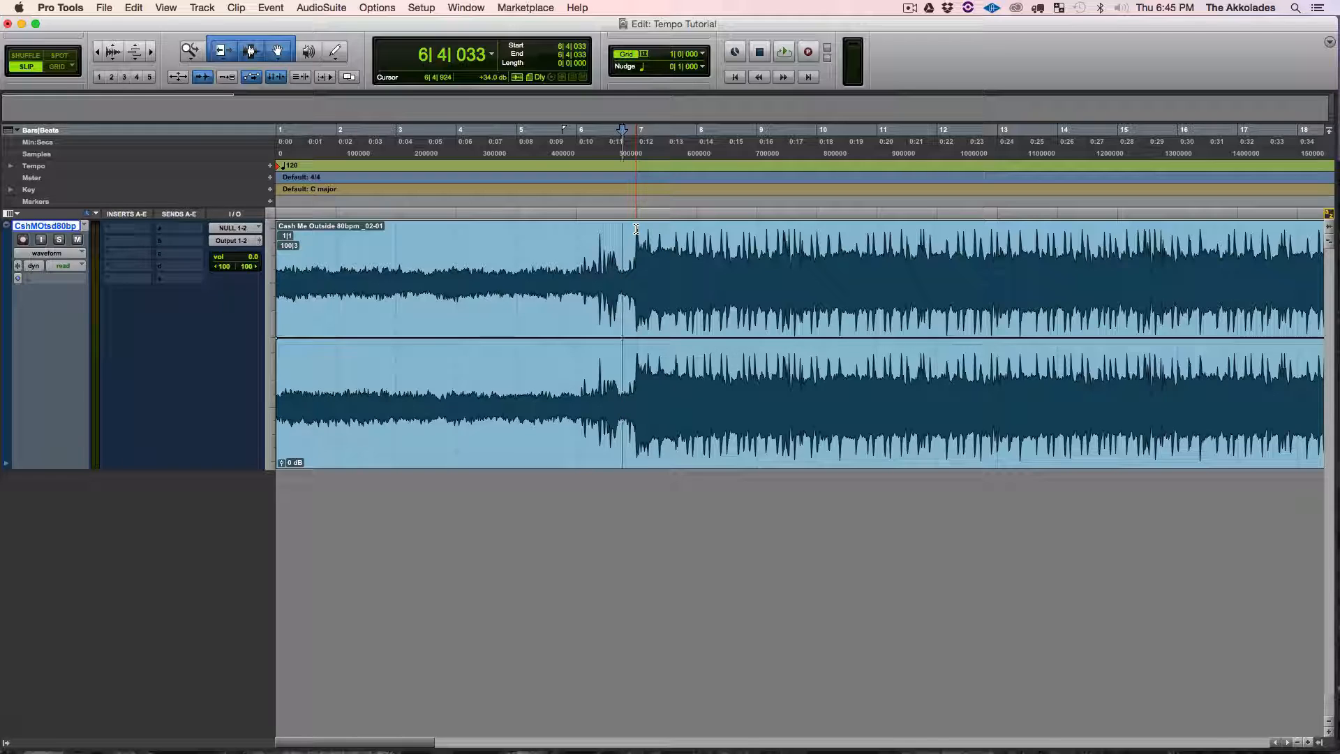
click(633, 235)
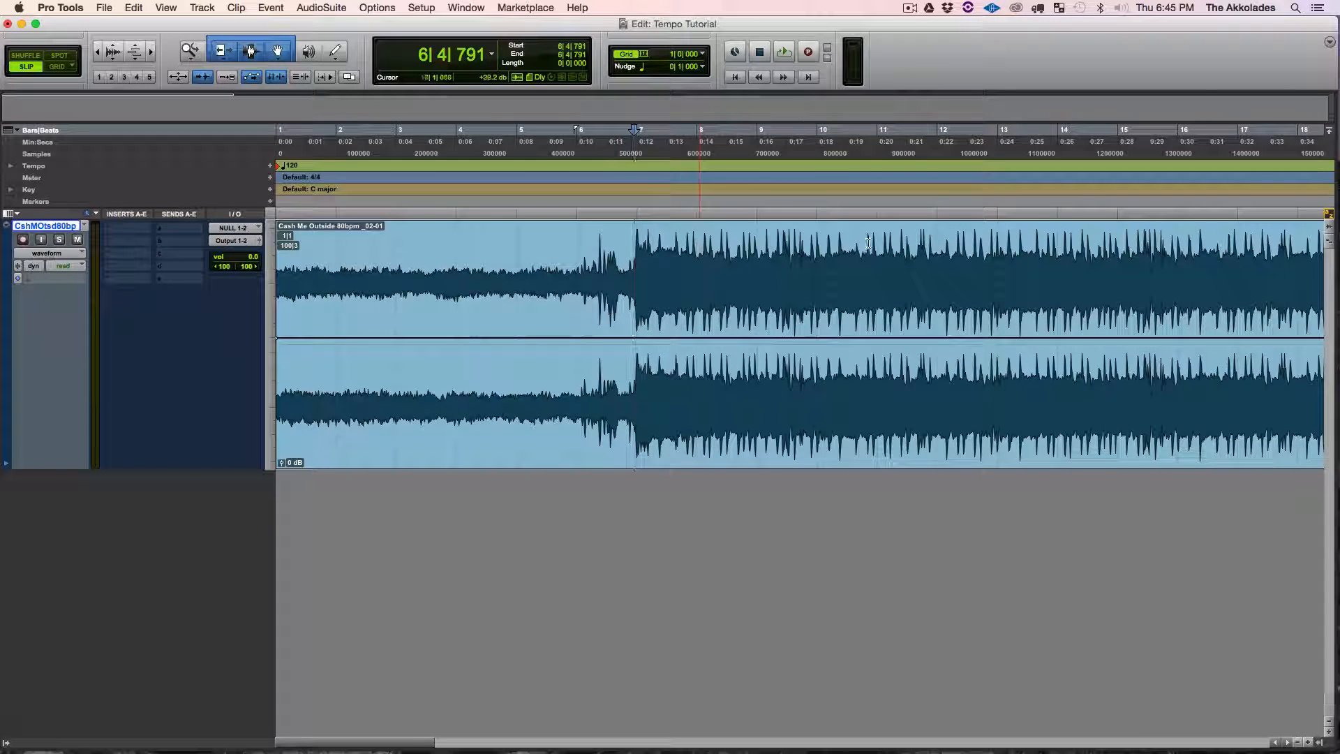
key(space)
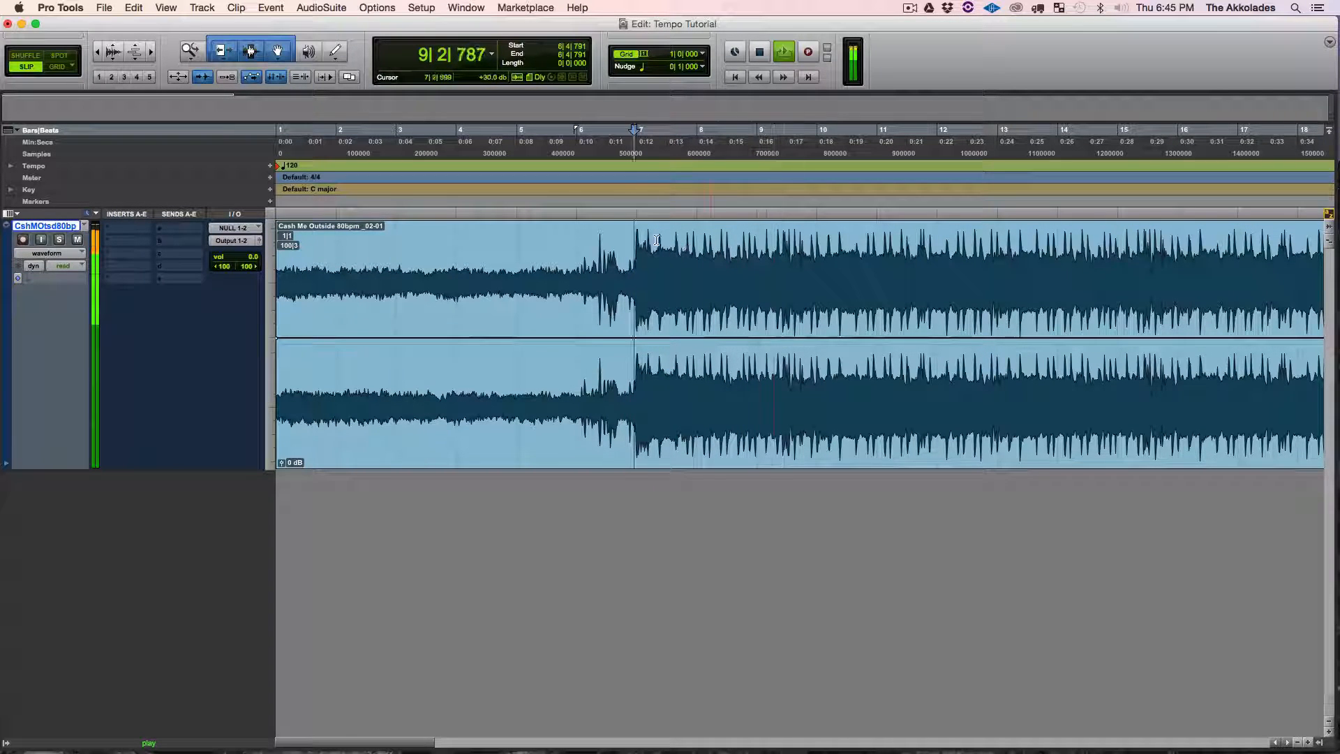
key(space)
Locate the beat drop's transient at 7|1|001, audition from it, and separate the clip at that point.
click(625, 234)
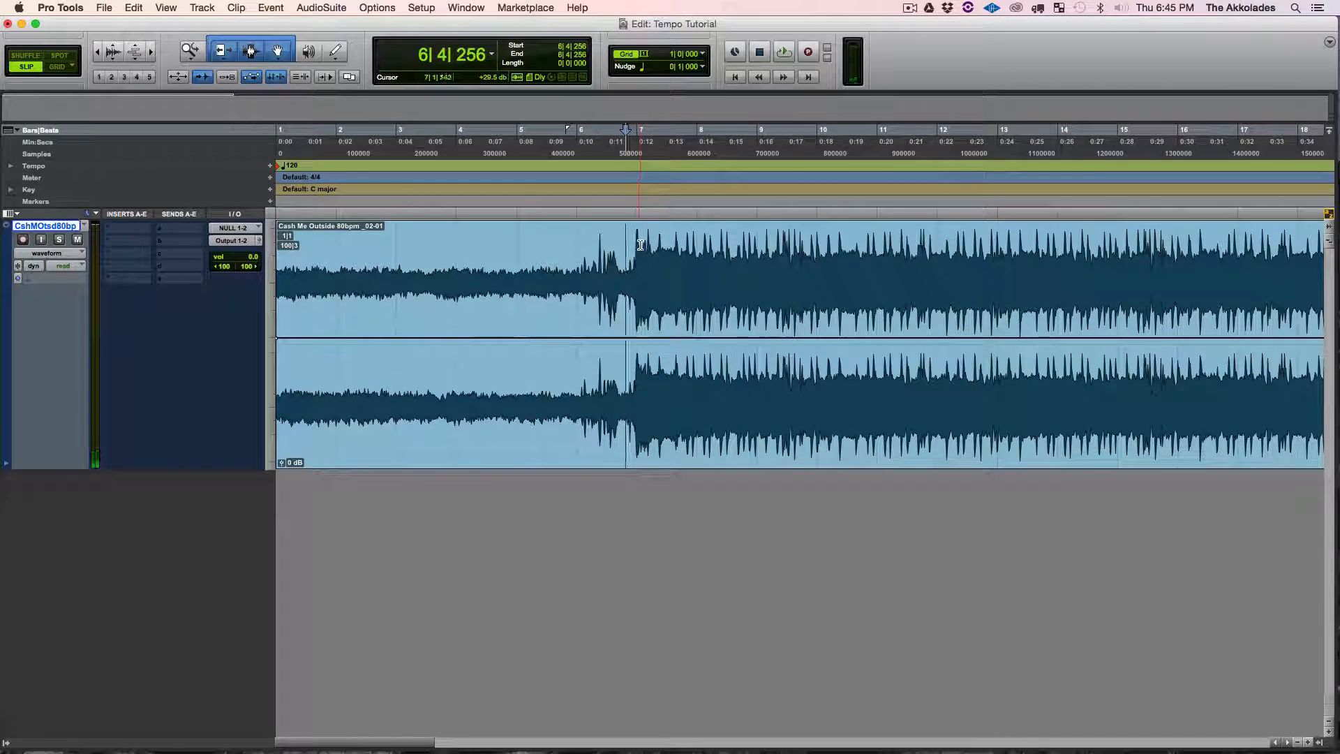
key(Tab)
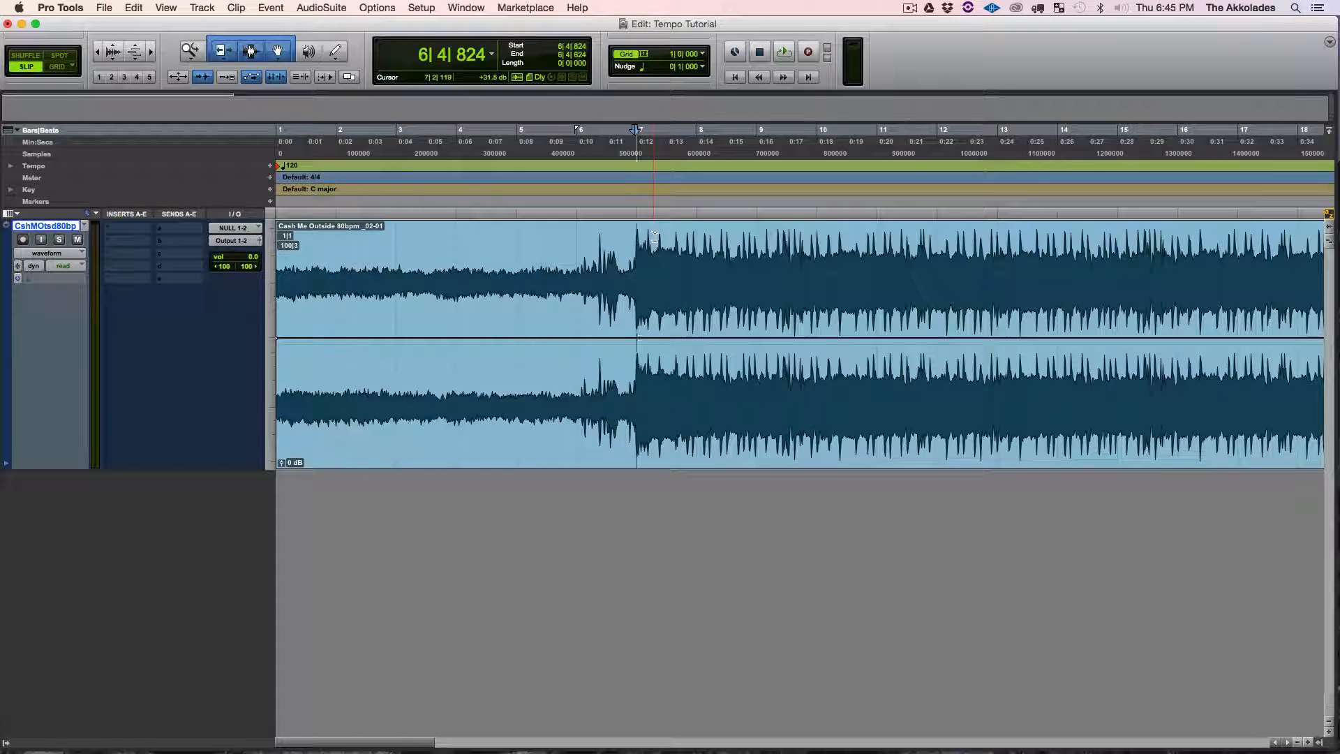
key(Tab)
key(space)
key(space)
key(space)
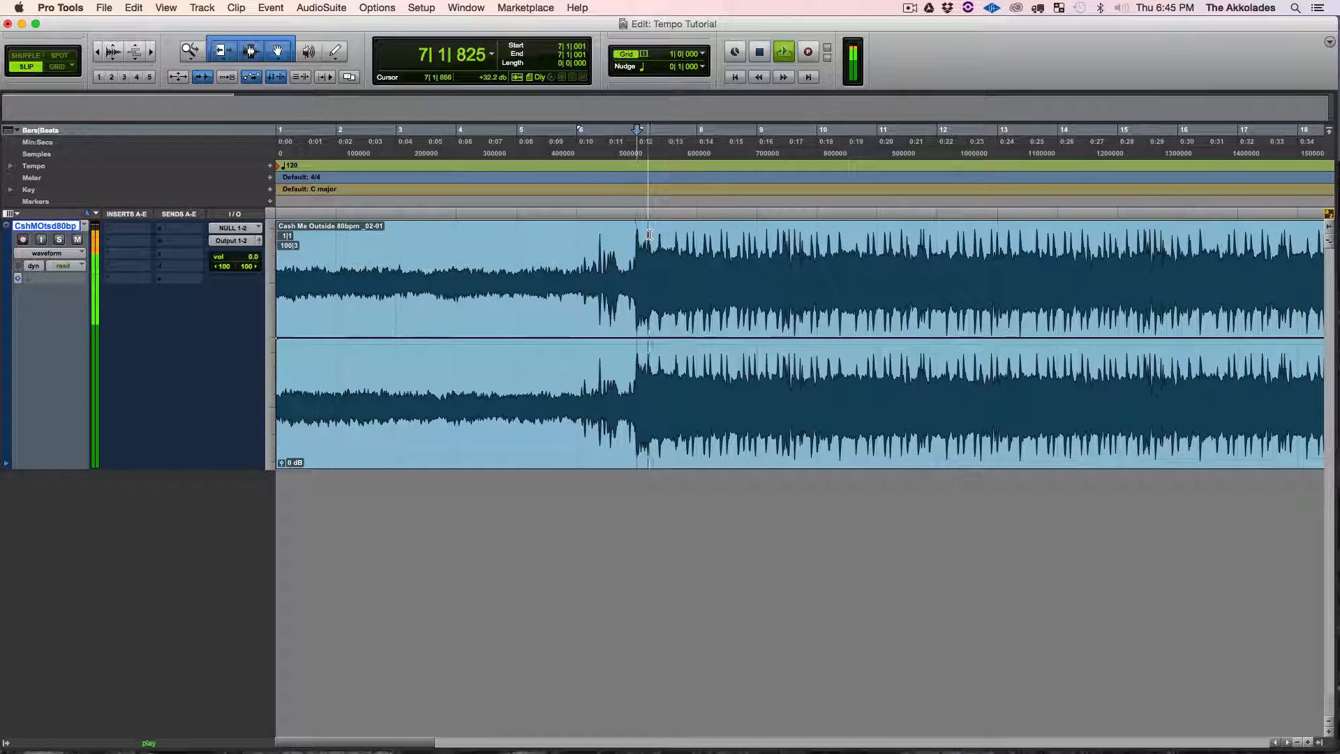
key(space)
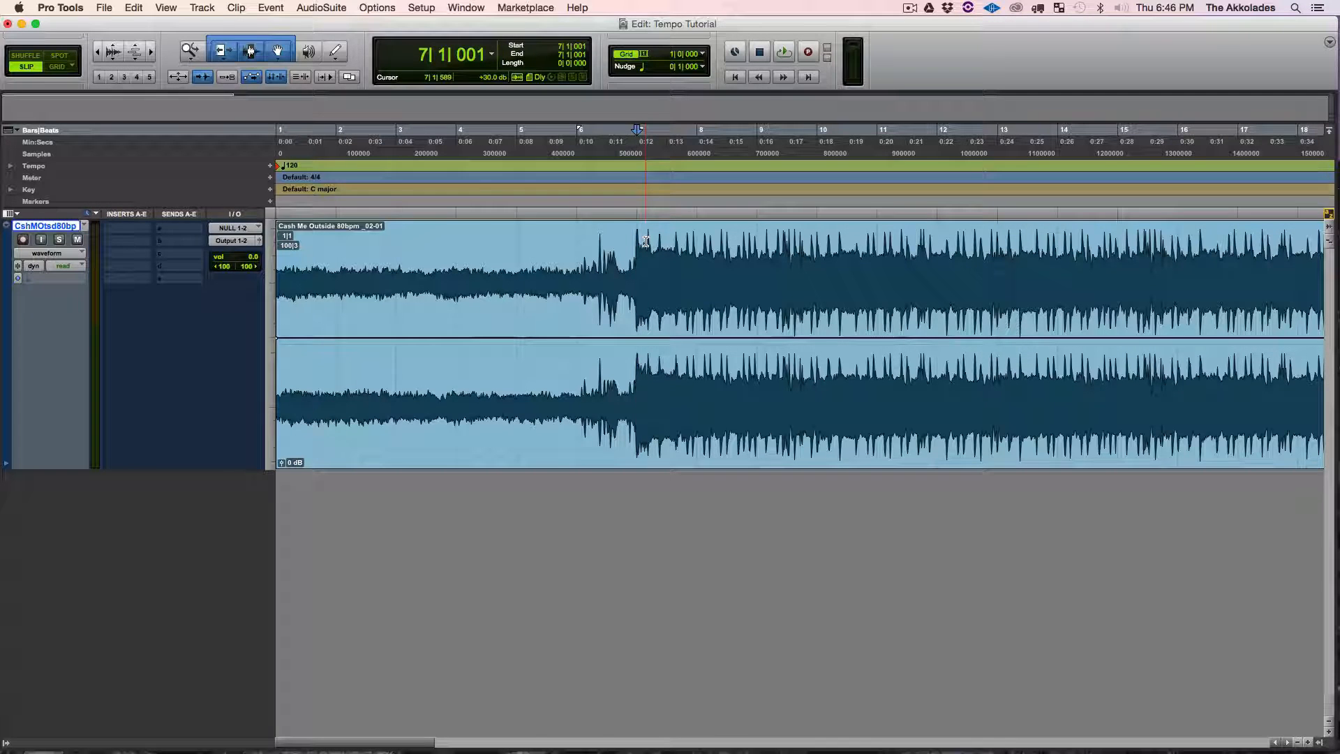
key(b)
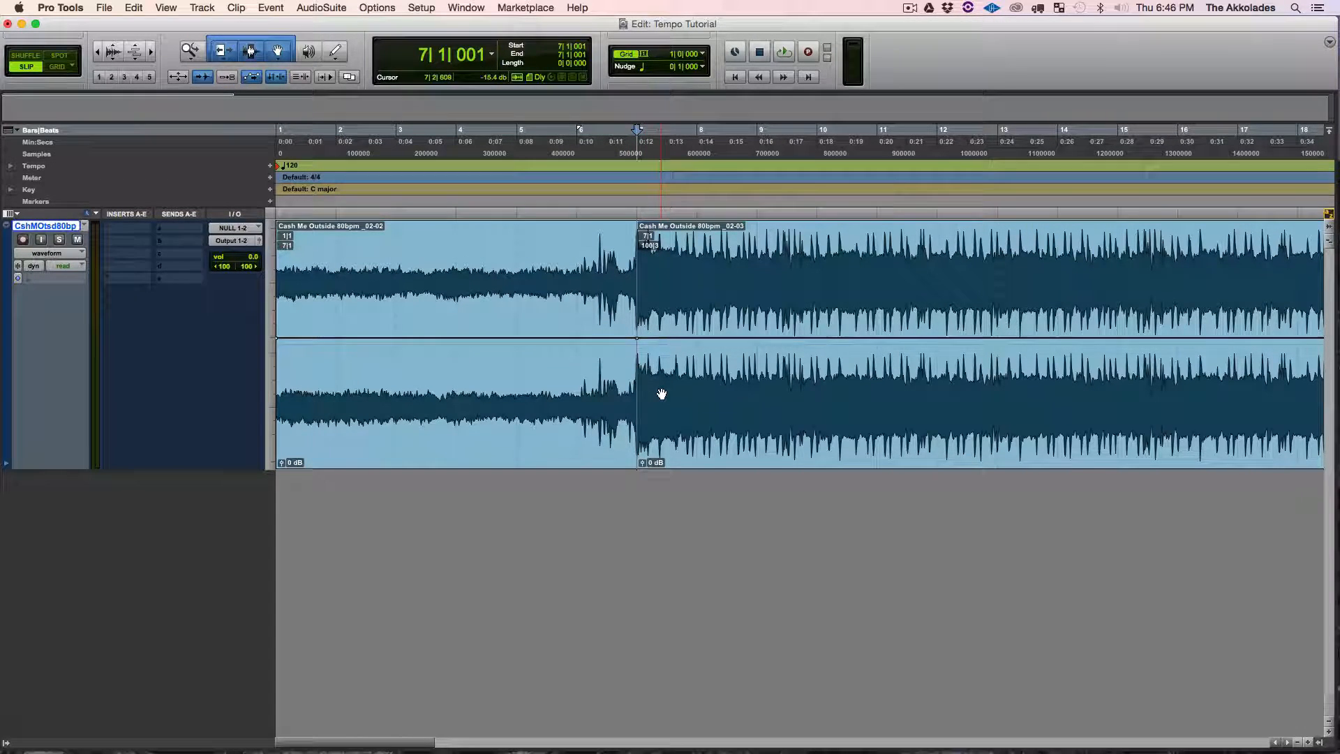
Play the song from the beat drop to find where its loop phrase ends.
scroll(661, 395, right, 3)
scroll(661, 394, right, 5)
scroll(525, 281, left, 3)
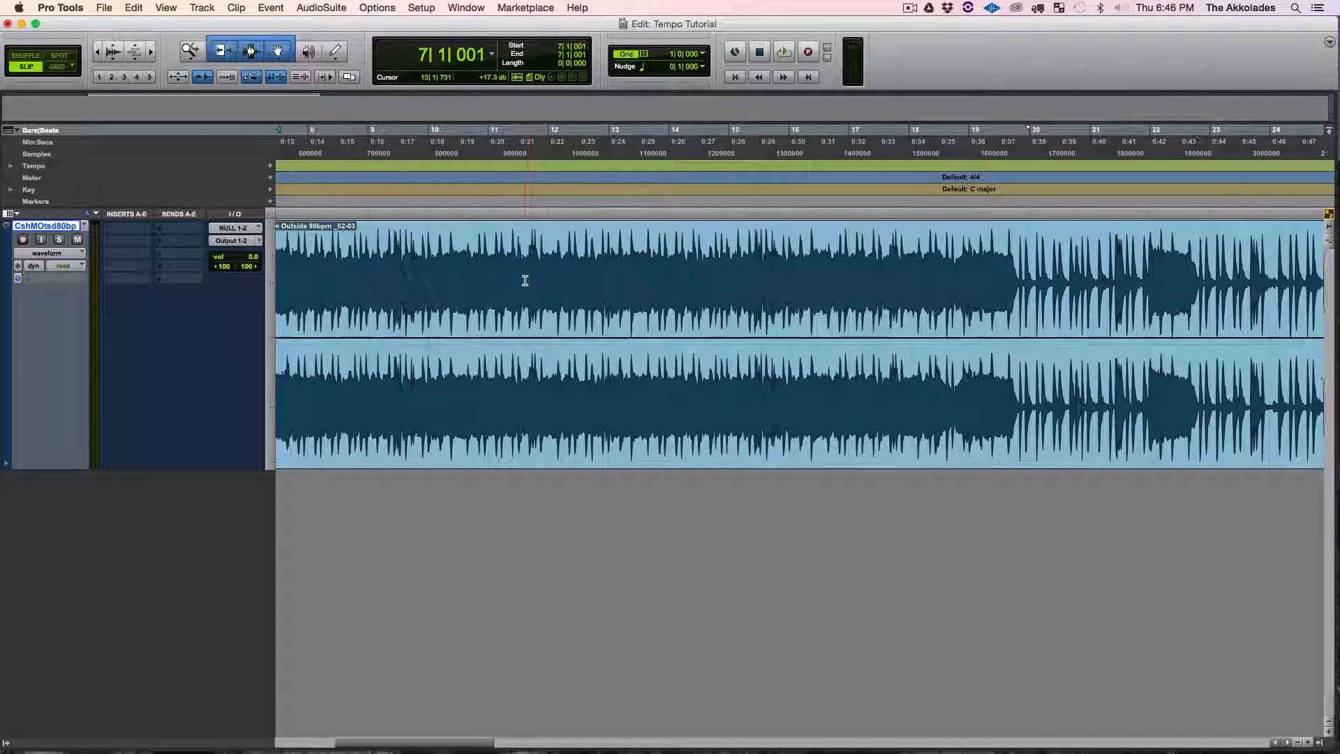
scroll(524, 280, left, 2)
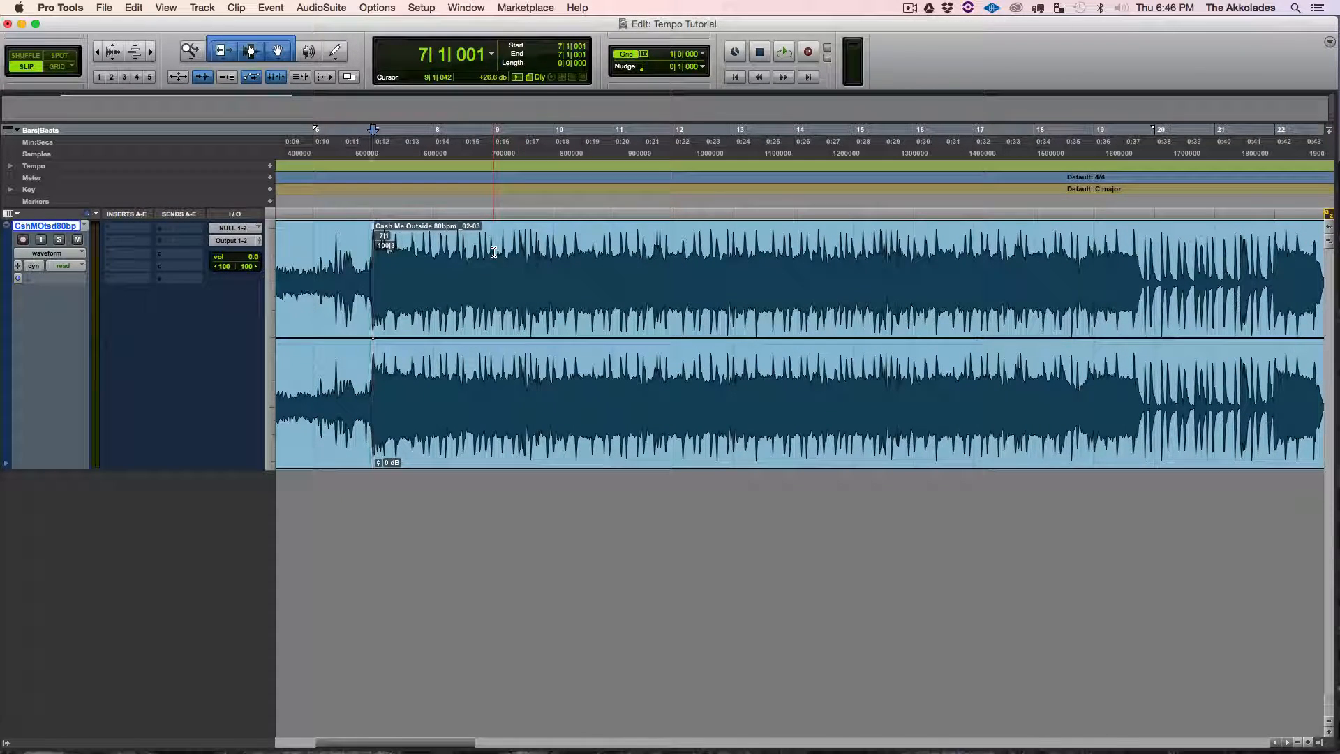
key(space)
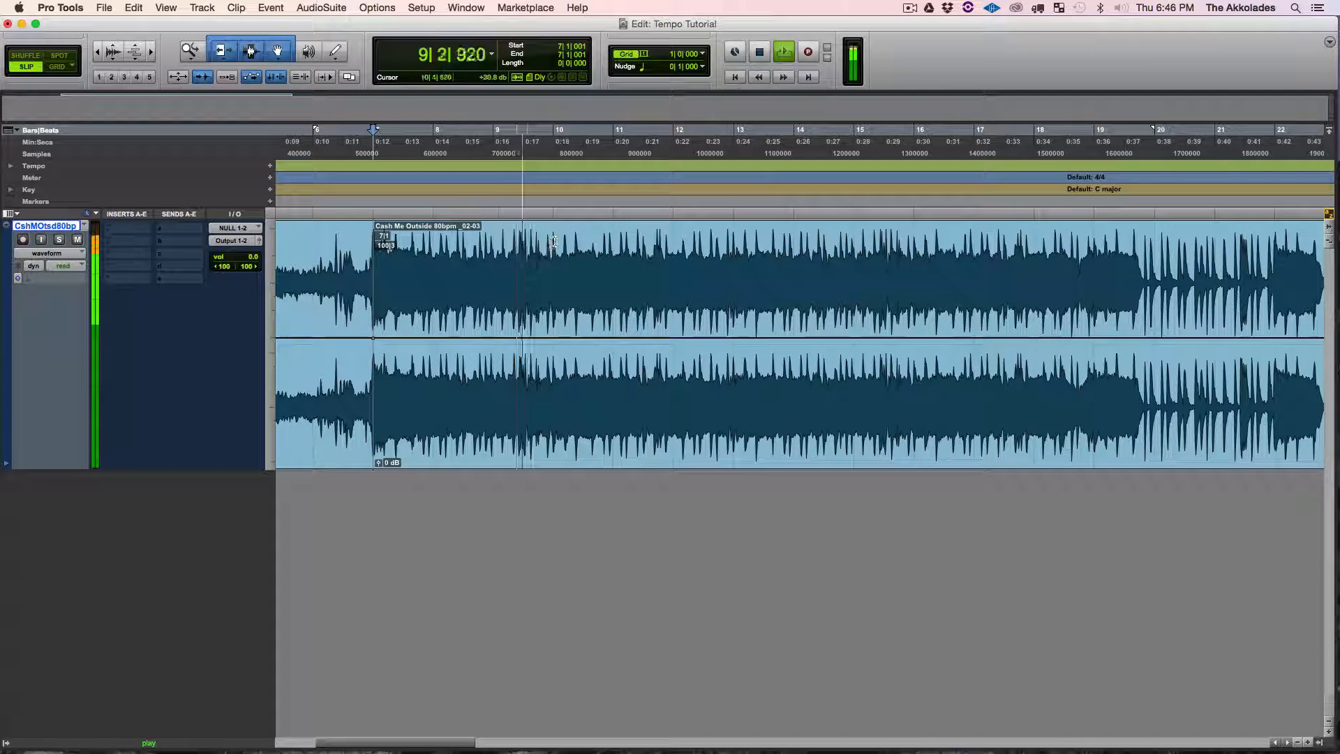
key(space)
Place the edit cursor on the transient at 10|1|001 and separate the song clip there.
click(546, 243)
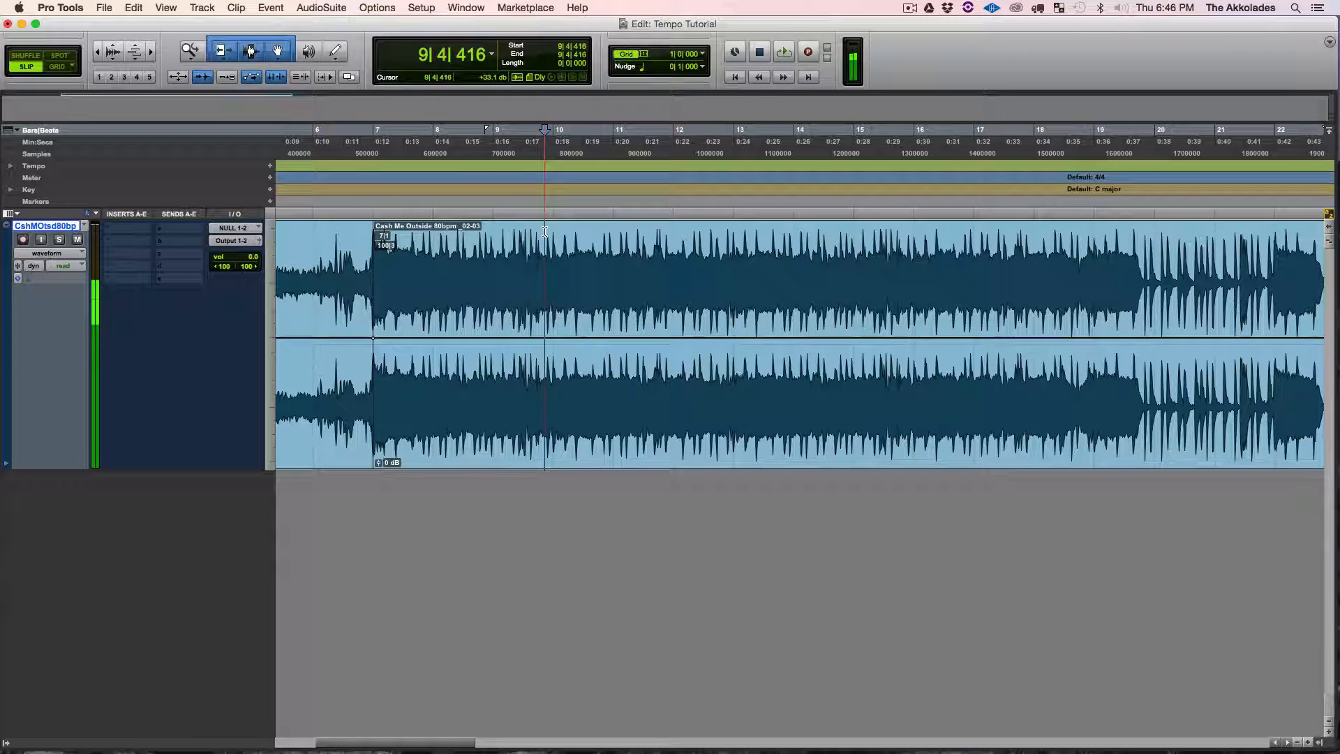
click(553, 232)
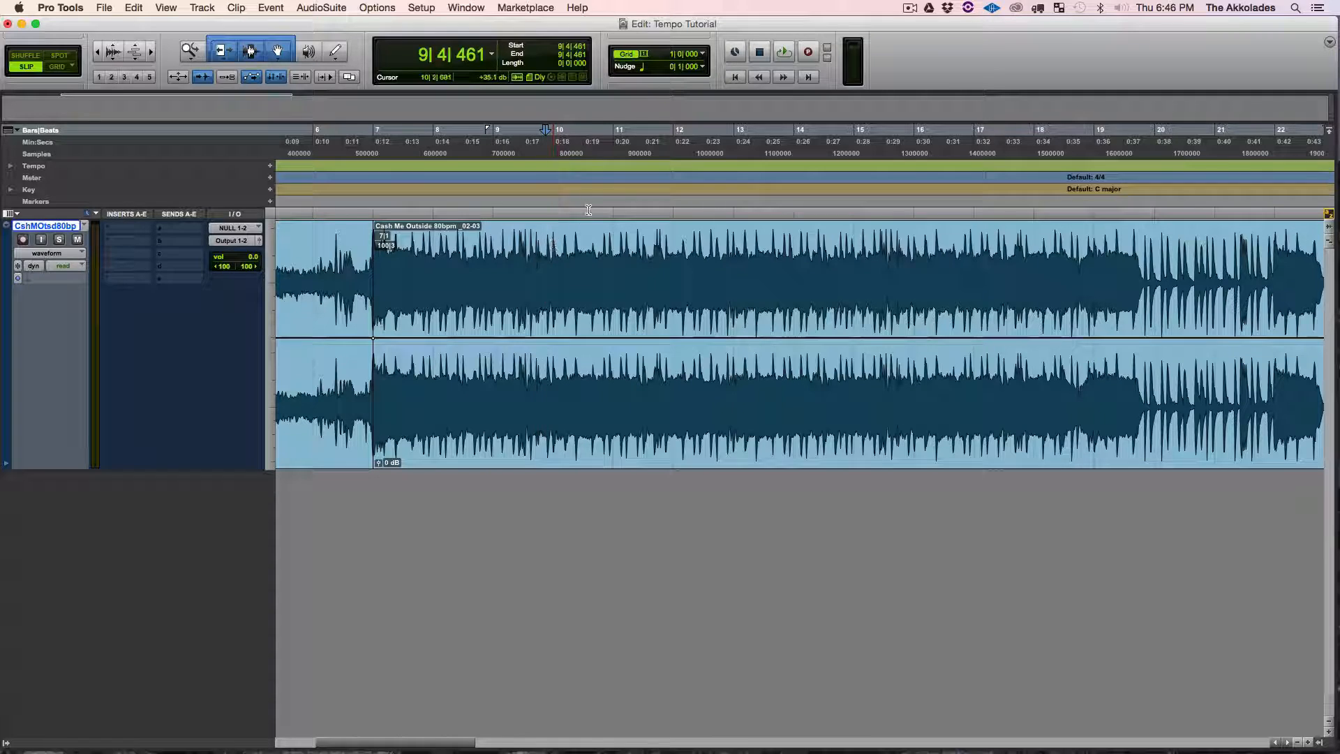
key(Tab)
key(Tab)
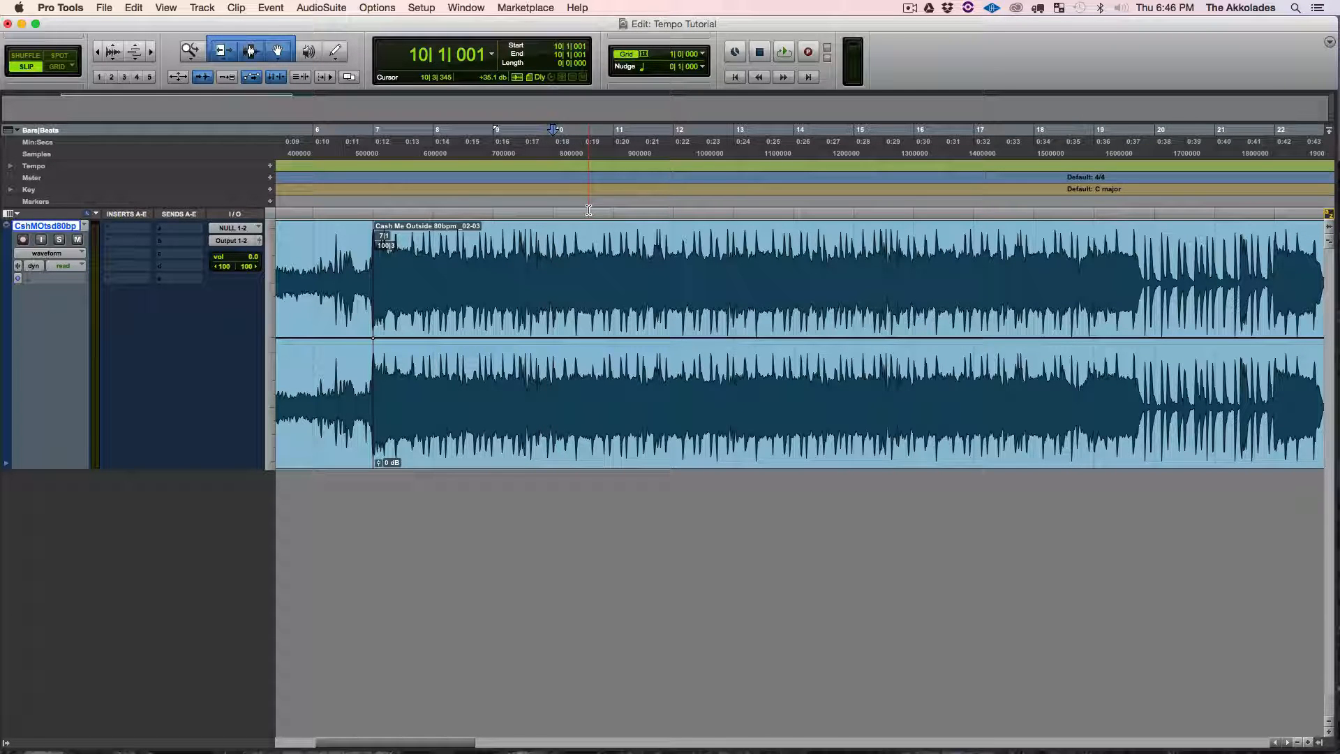
key(b)
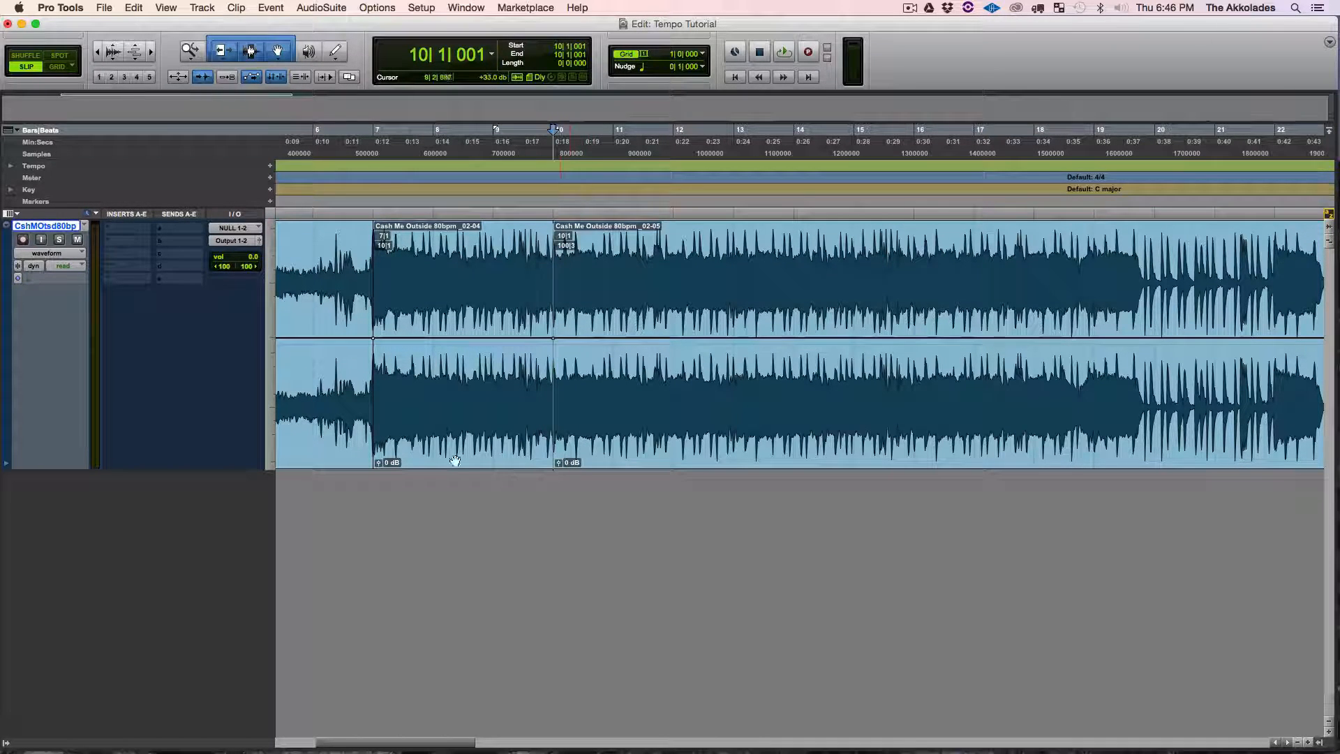
Identify the beat of the clip isolated from the drop, with start location 1|1|000 and end location 5|1|000 in 4/4.
click(479, 439)
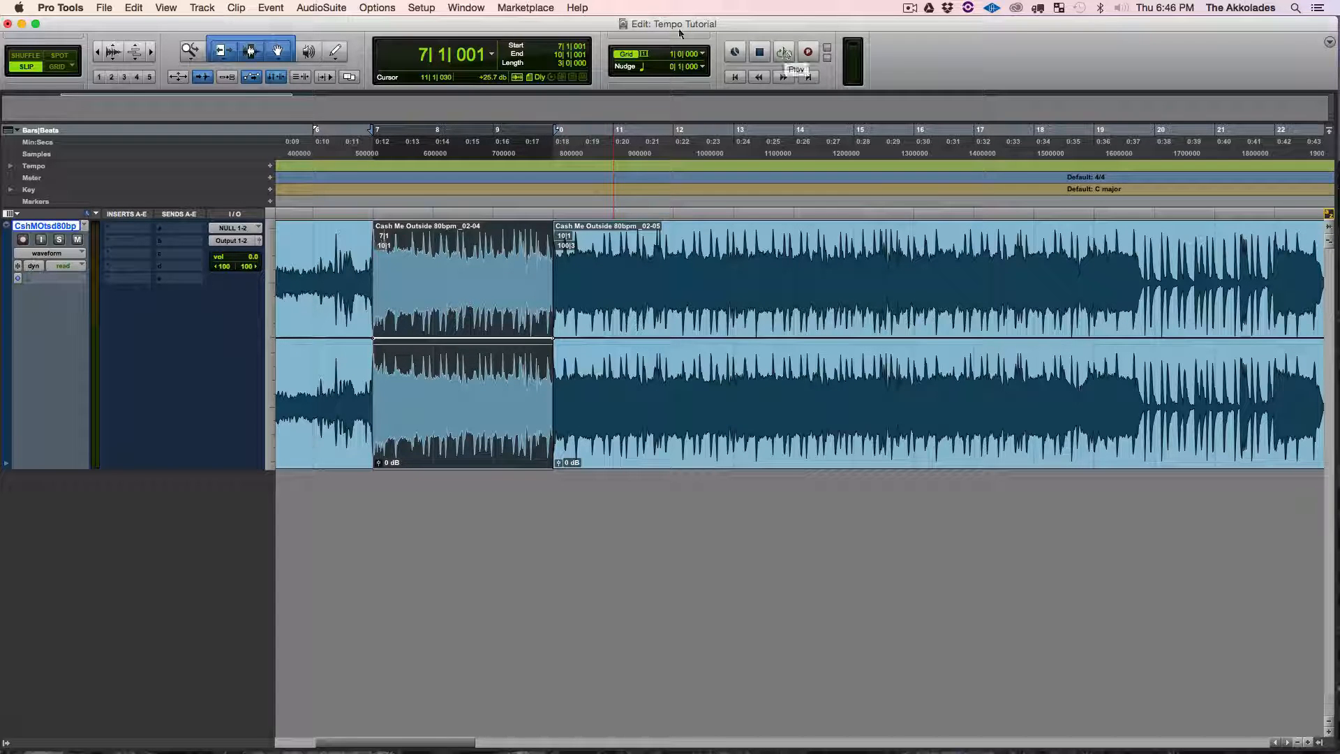
click(305, 8)
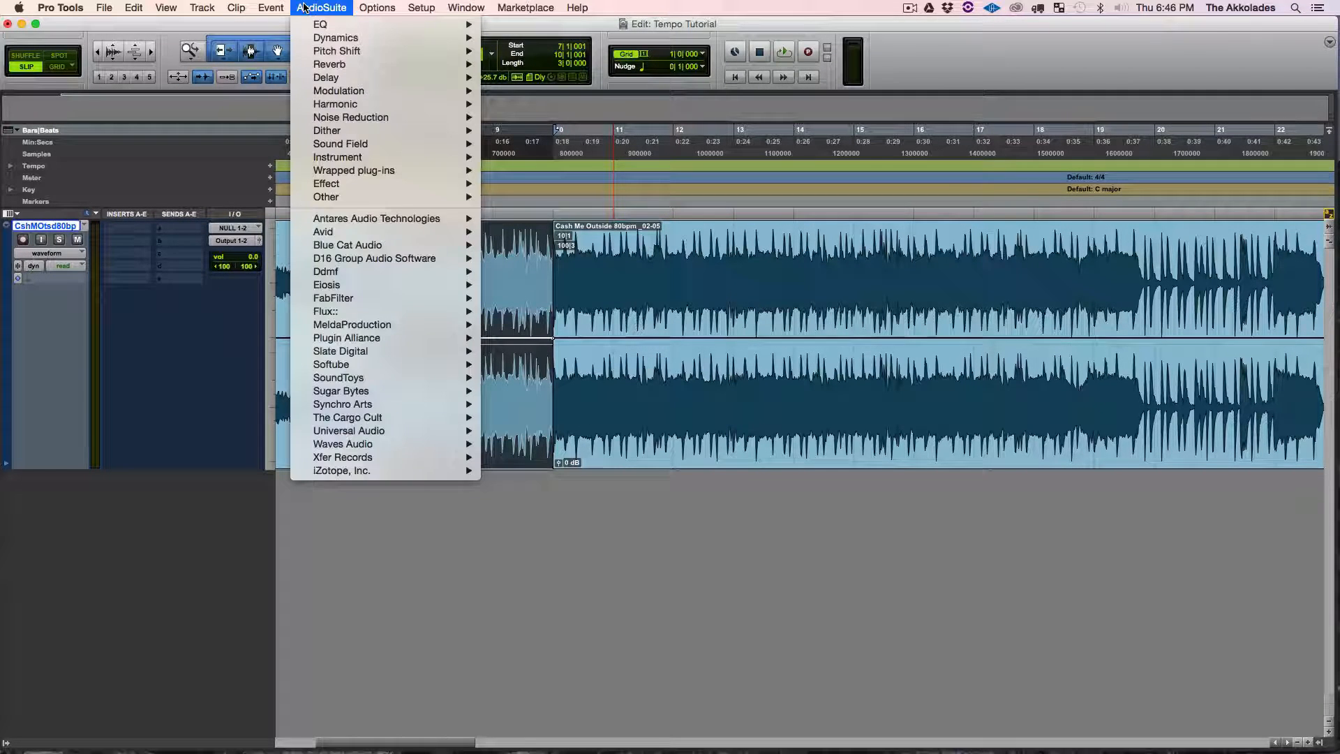
mouse_move(245, 9)
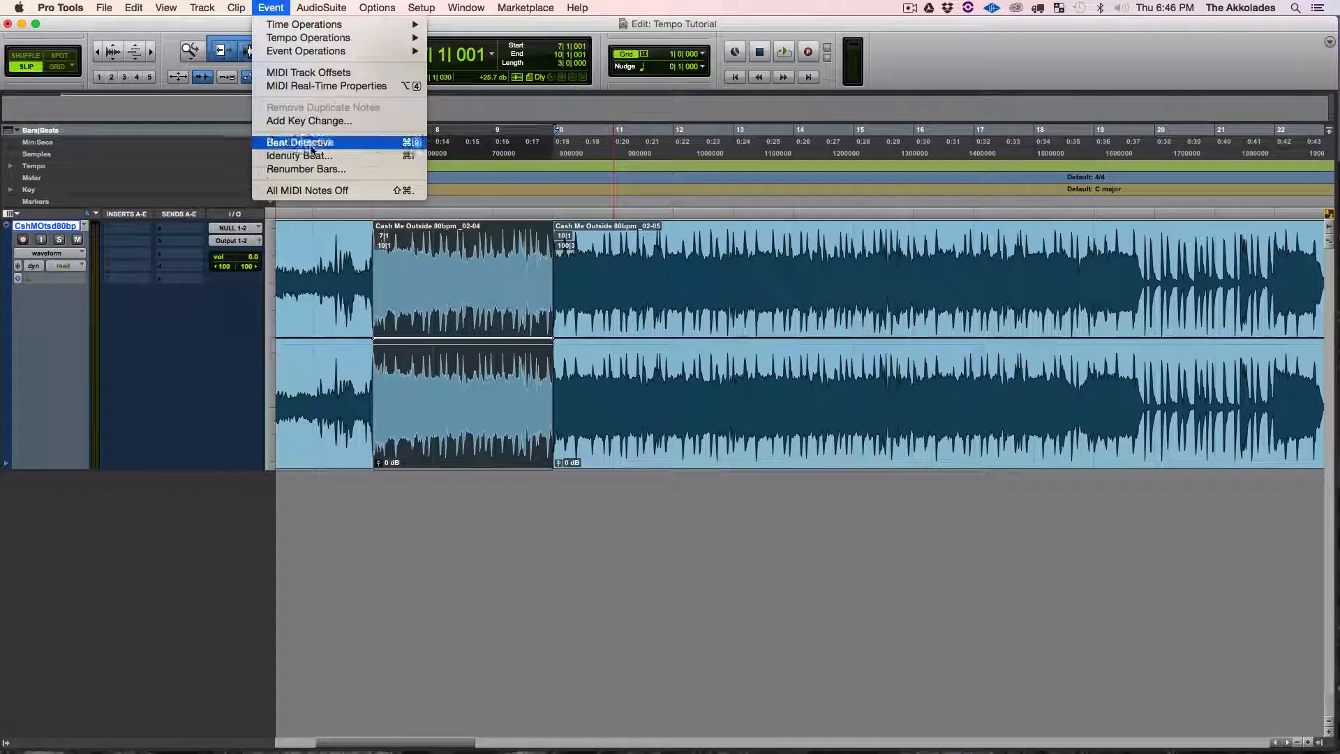
click(332, 157)
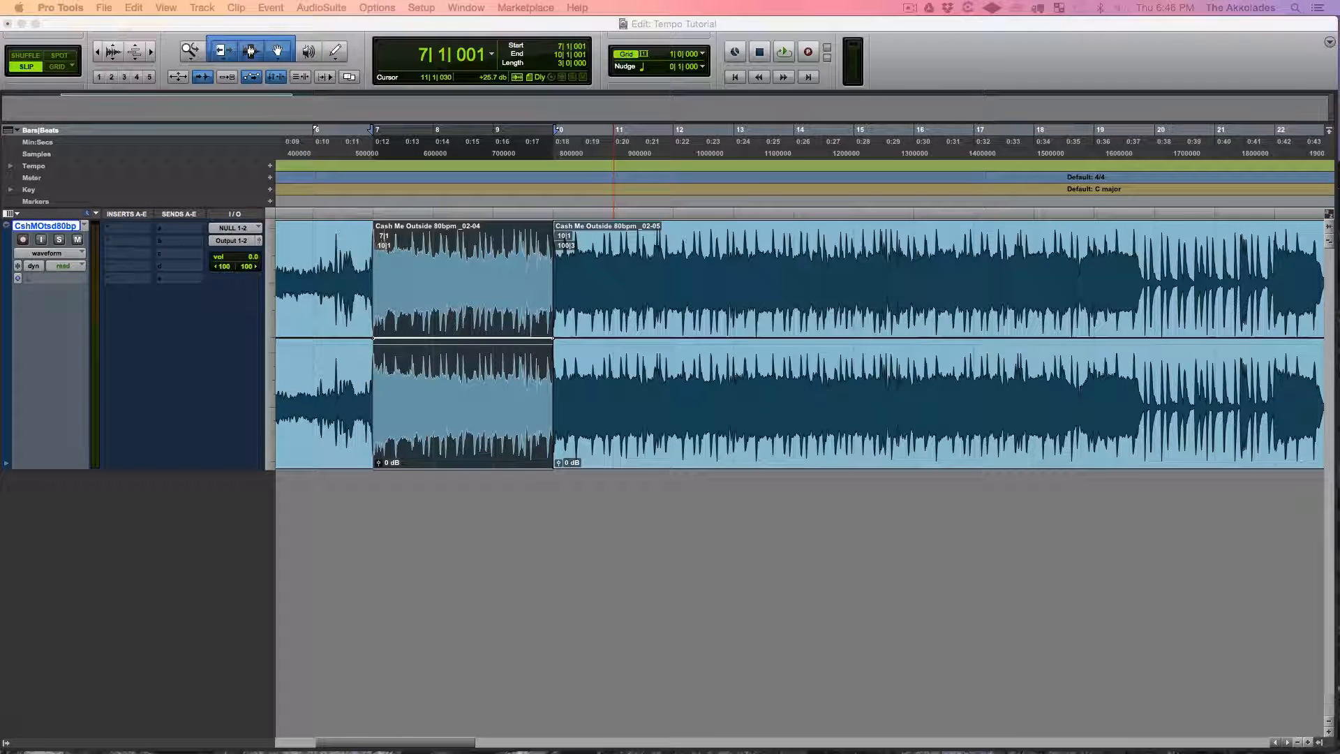
drag(680, 282, 762, 366)
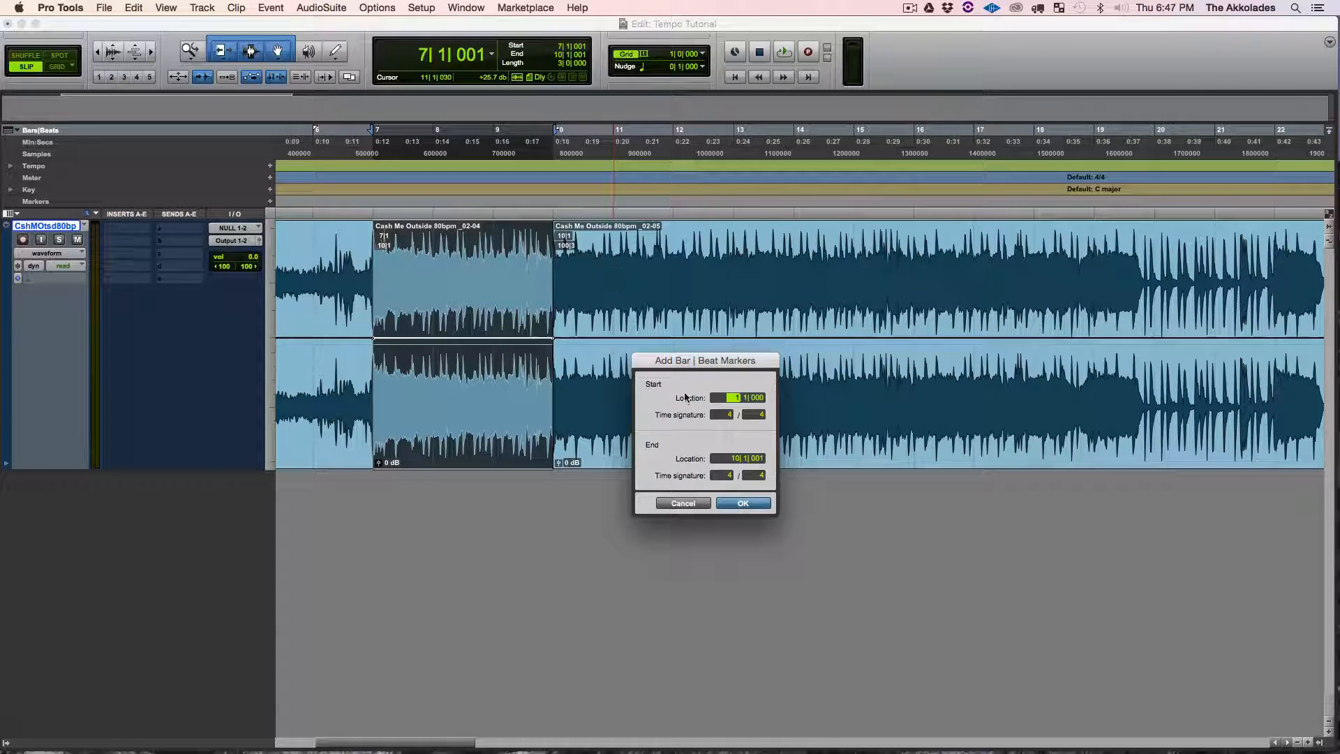
click(735, 459)
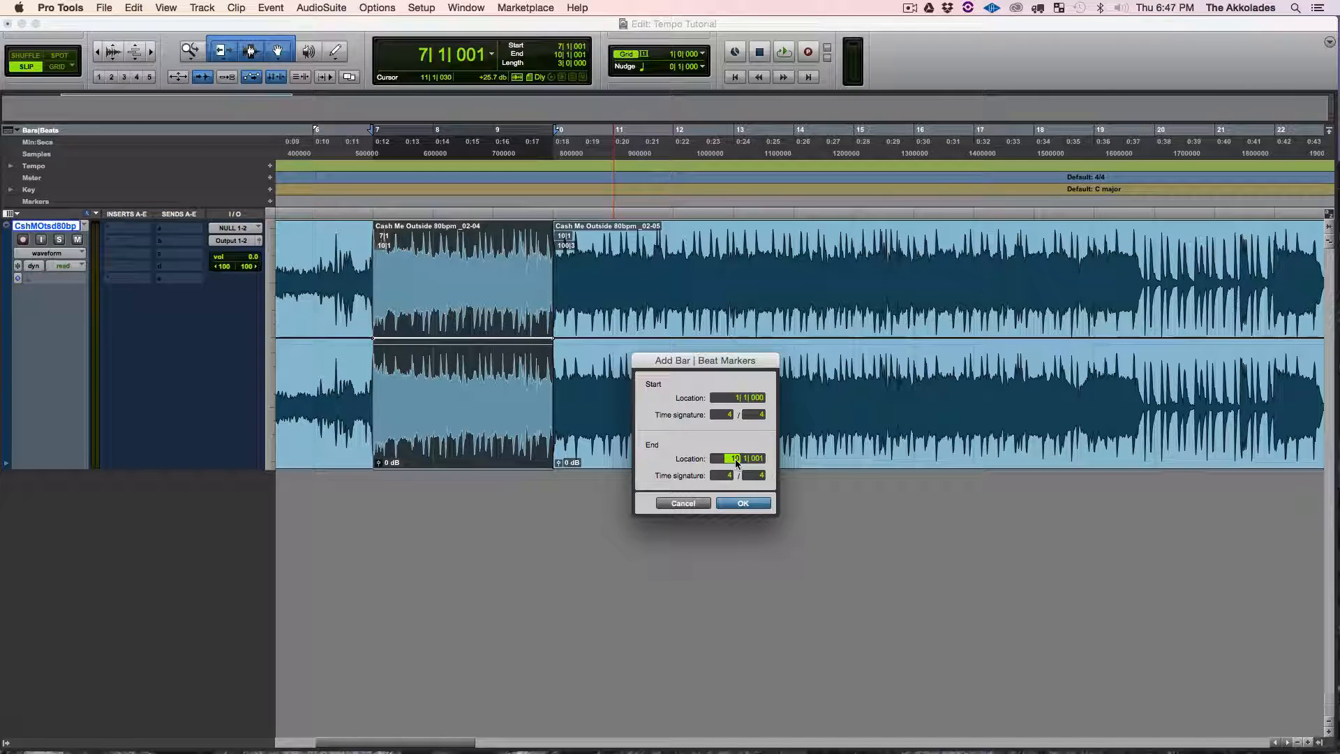
text(5)
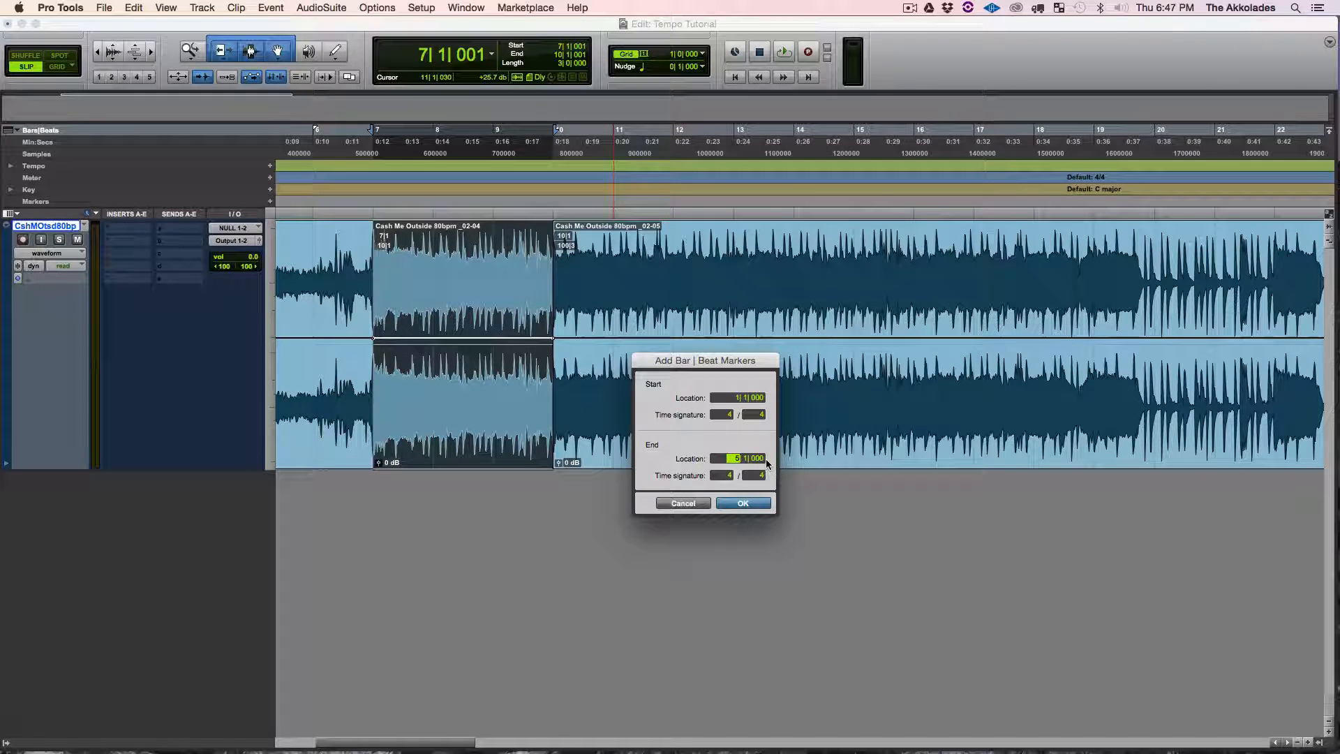
click(755, 504)
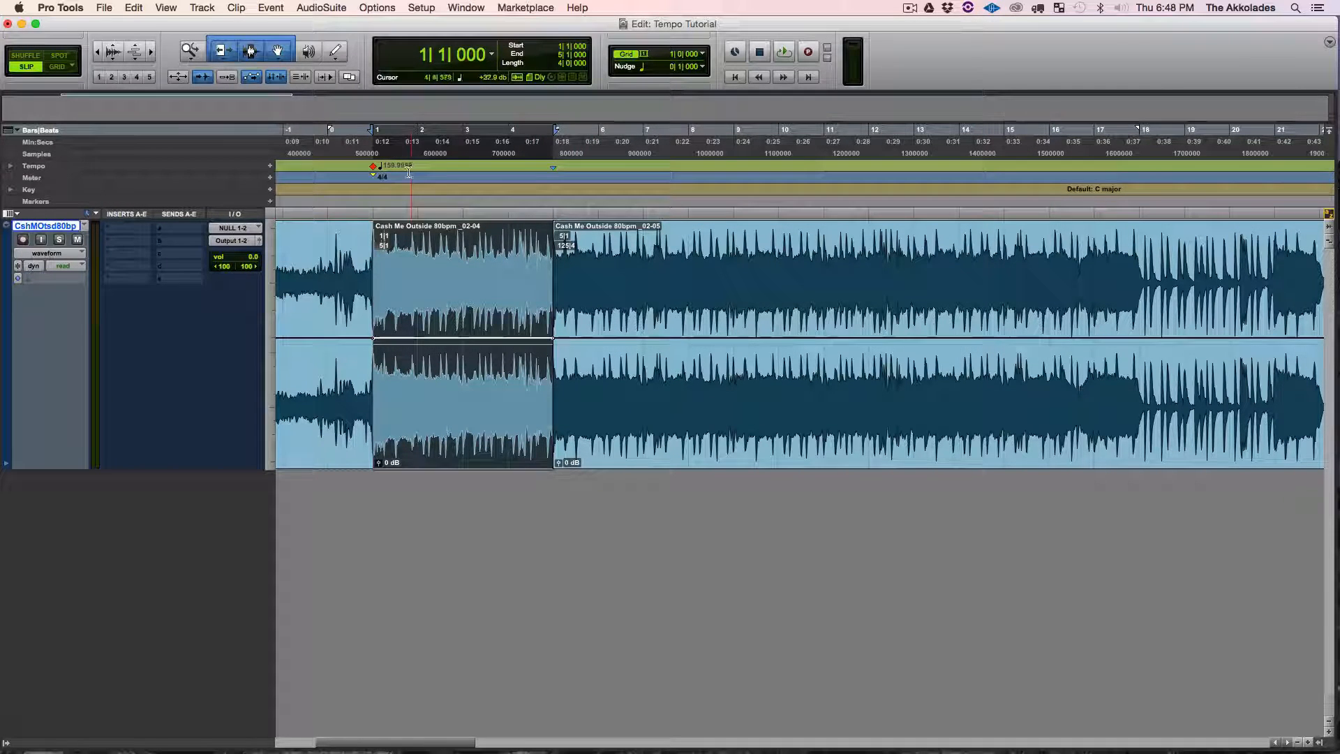
Undo the beat identification and the clip separations around the loop.
key(super+z)
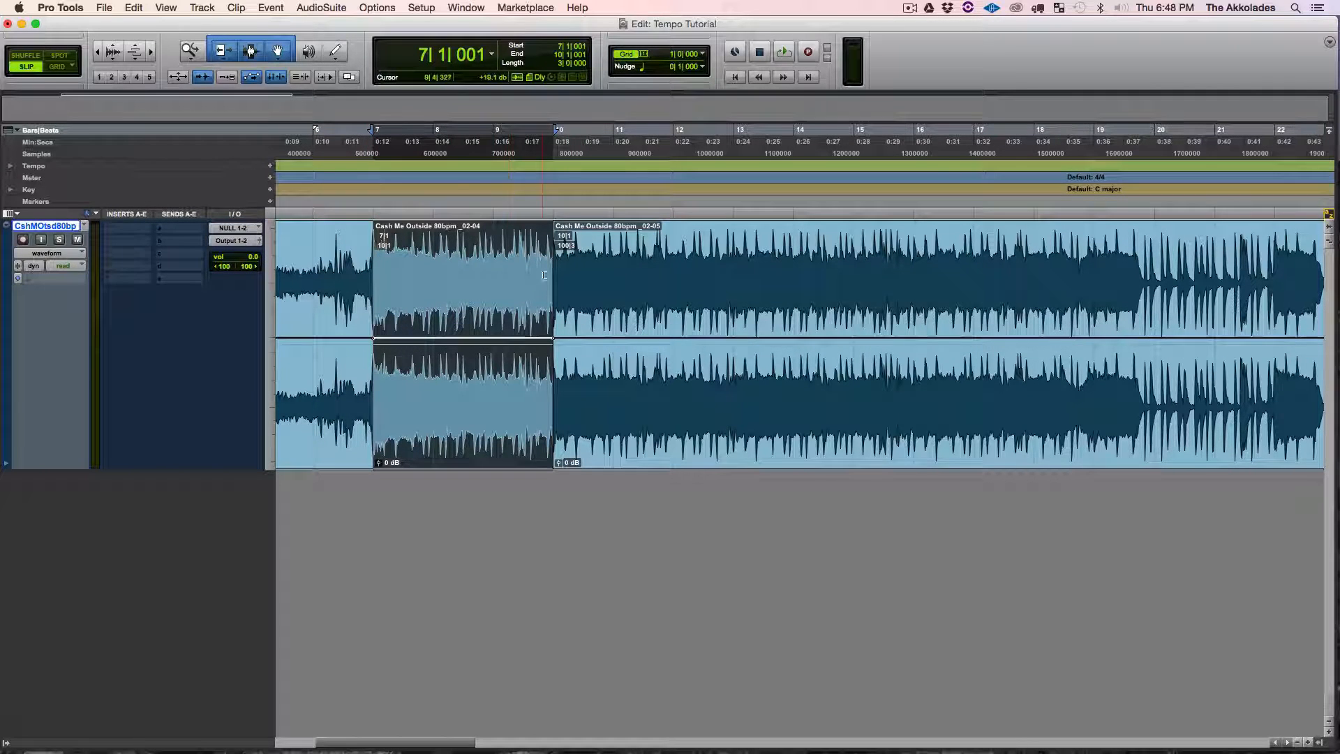
key(super+z)
key(super+z)
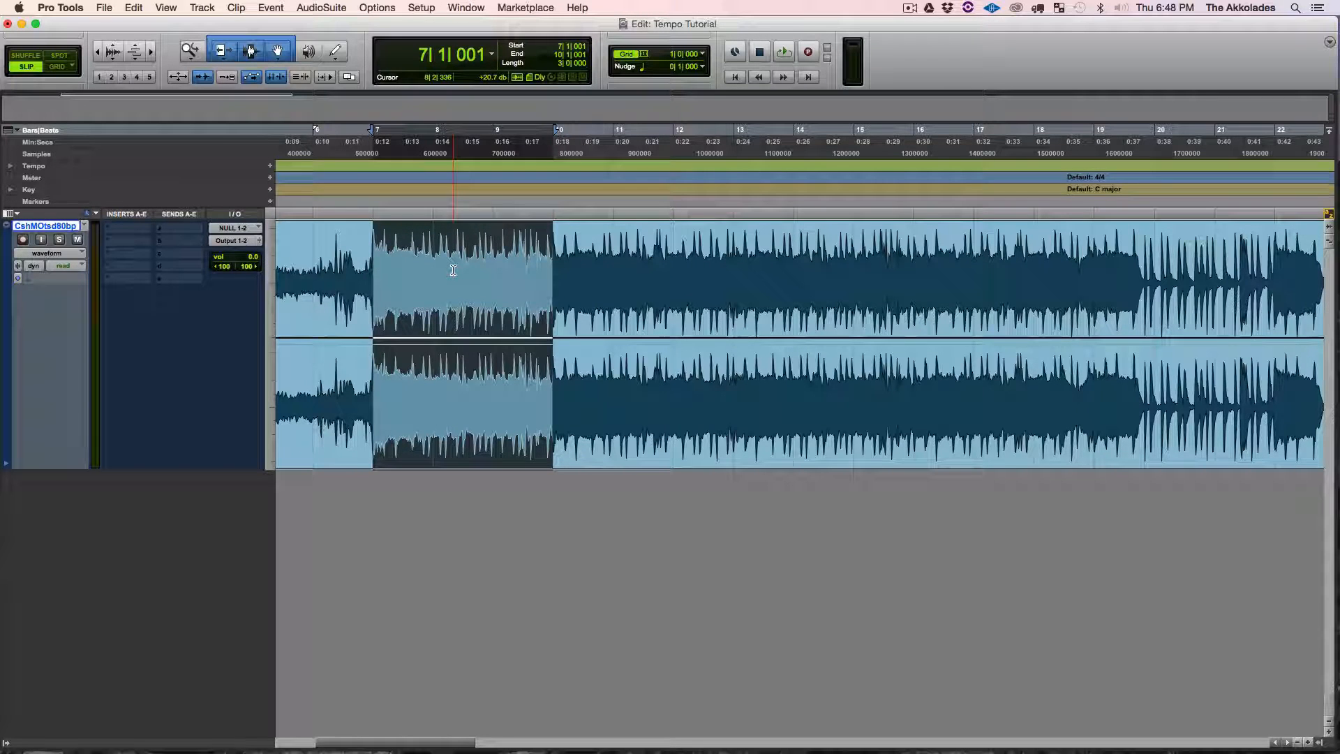
Return to the session start and add a tempo change of 80 BPM at 1|1|000, snapped to the bar.
key(Return)
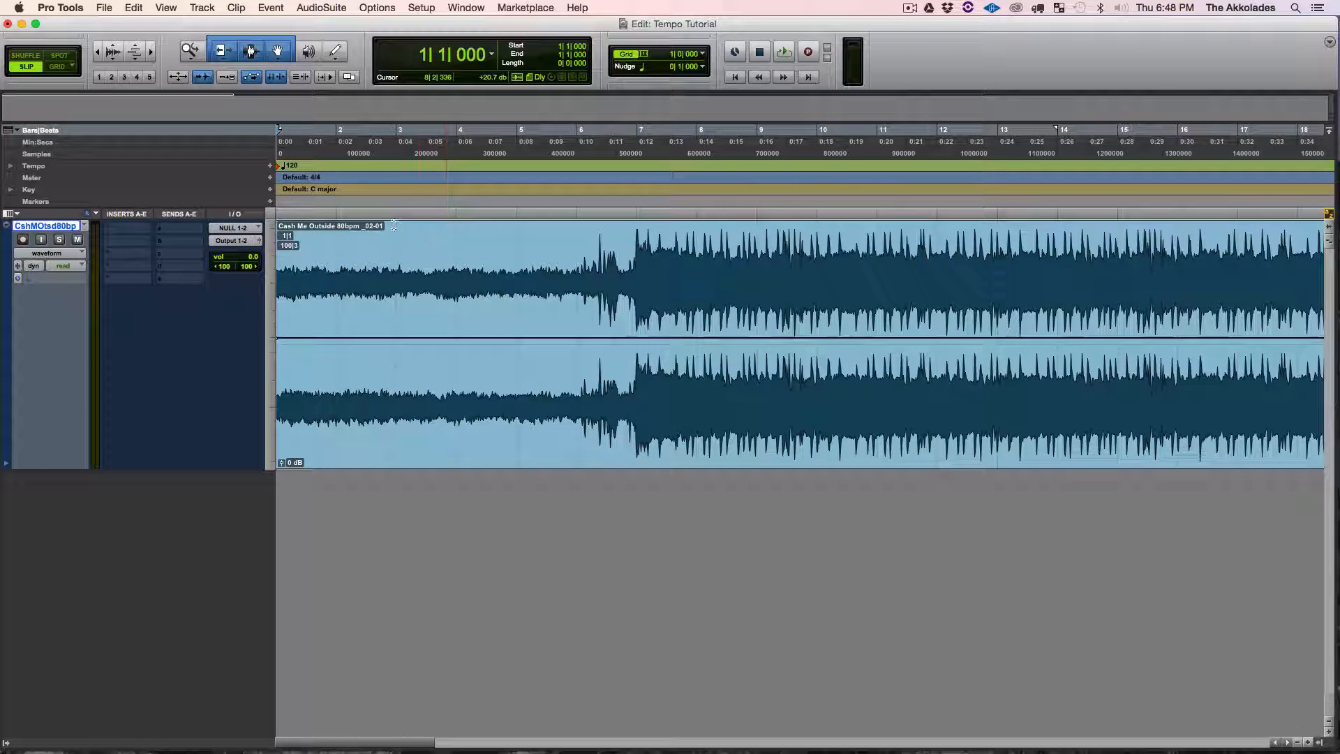
click(271, 166)
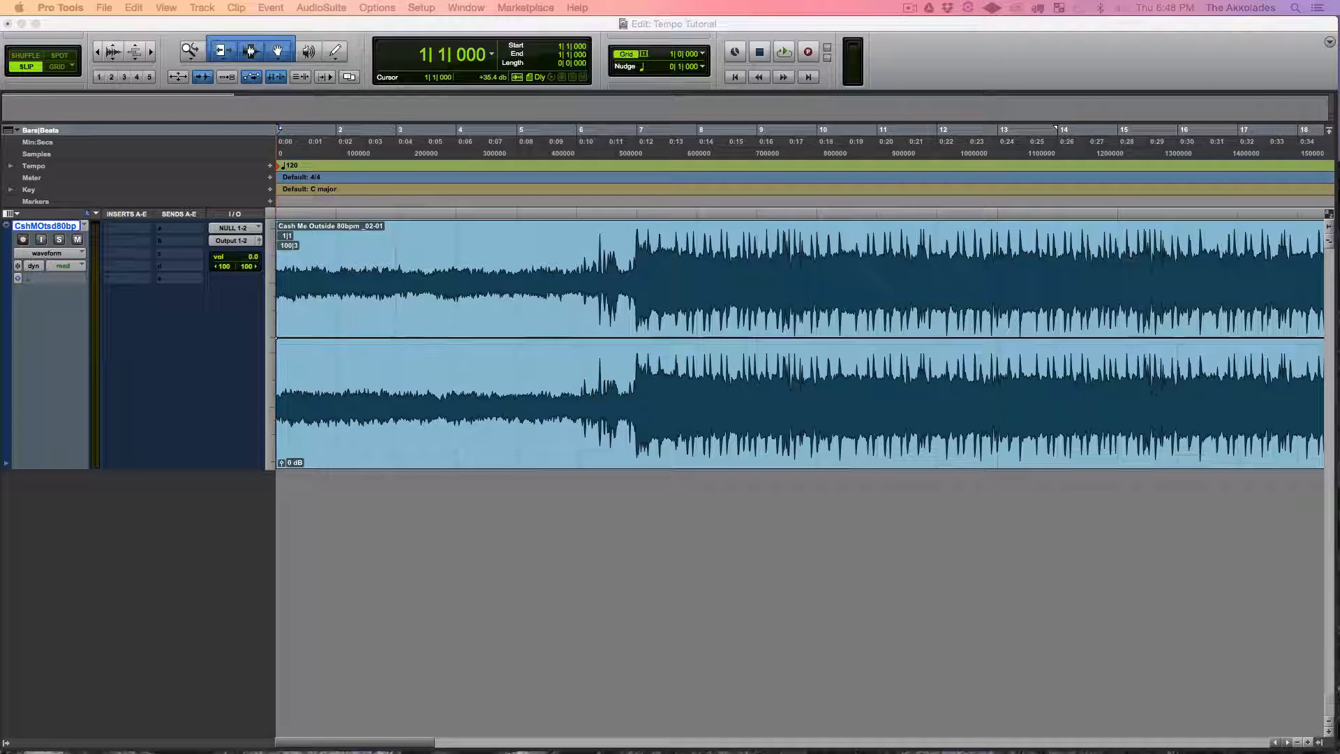
drag(312, 259, 575, 265)
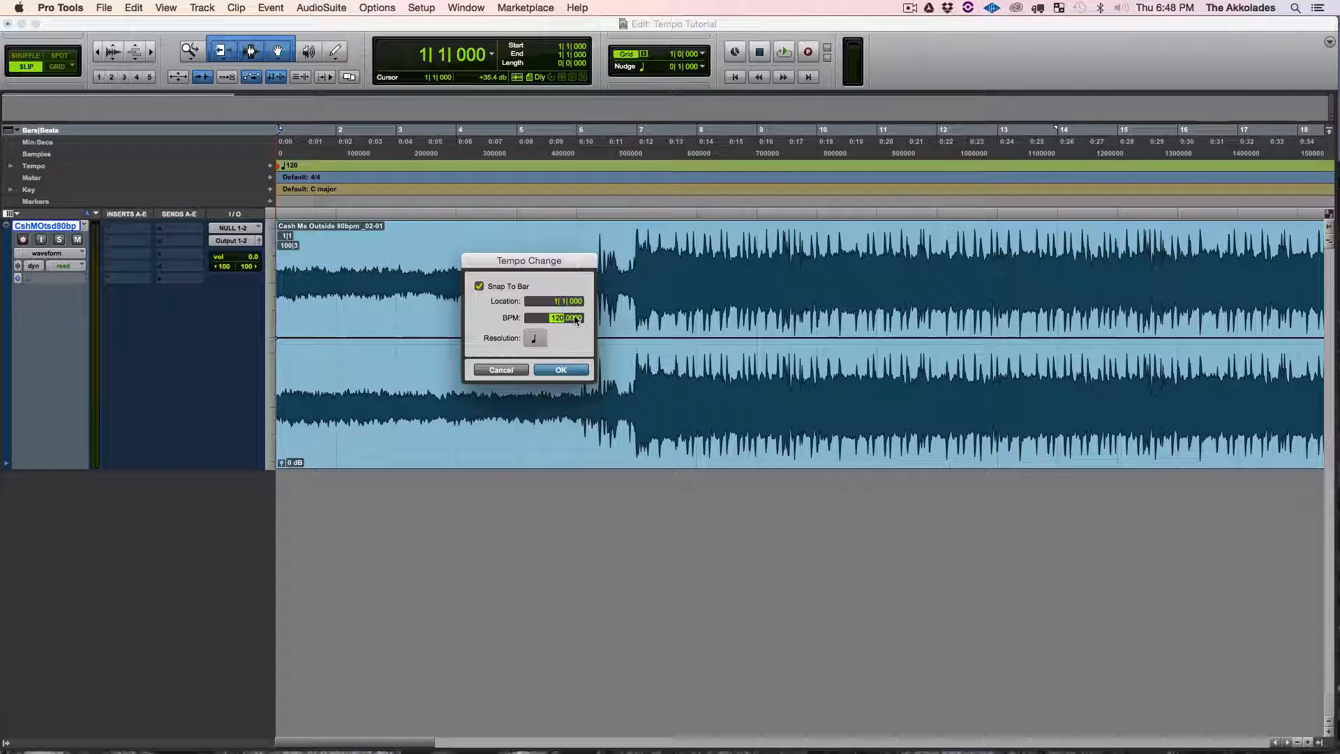
text(80)
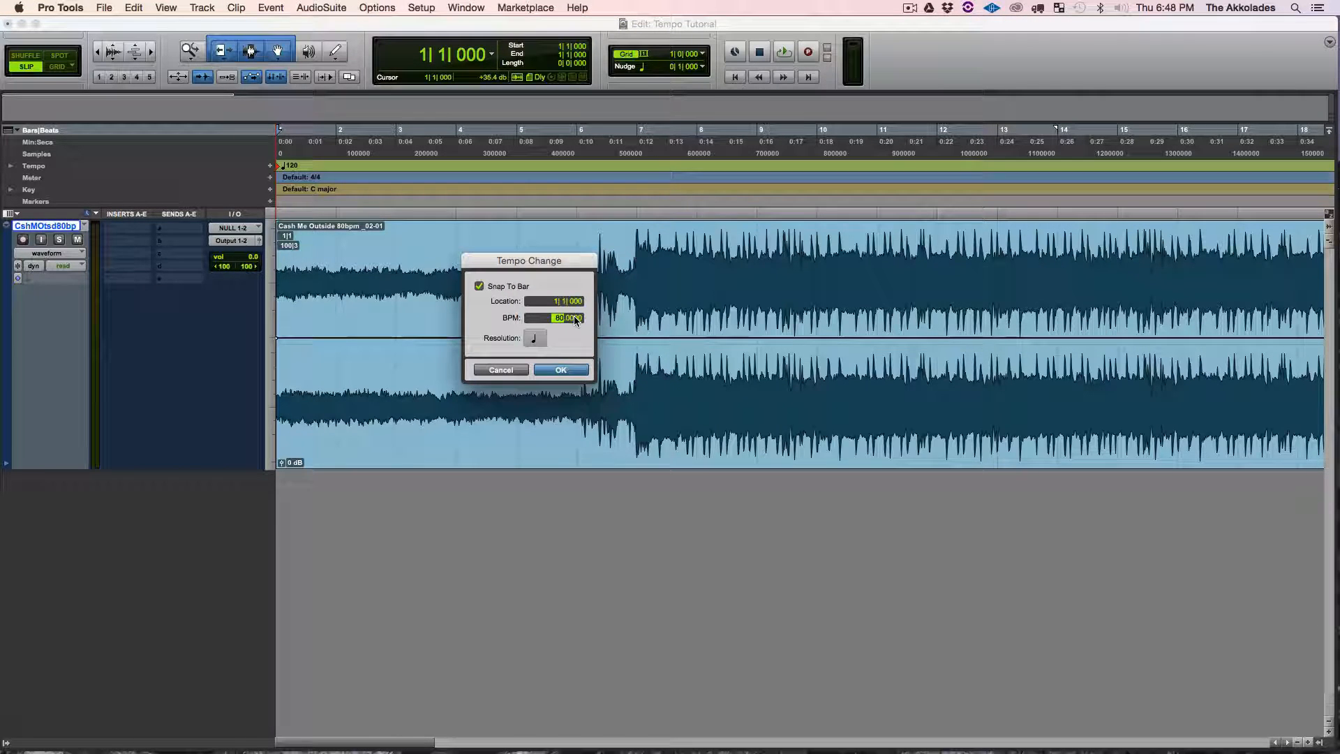
key(Return)
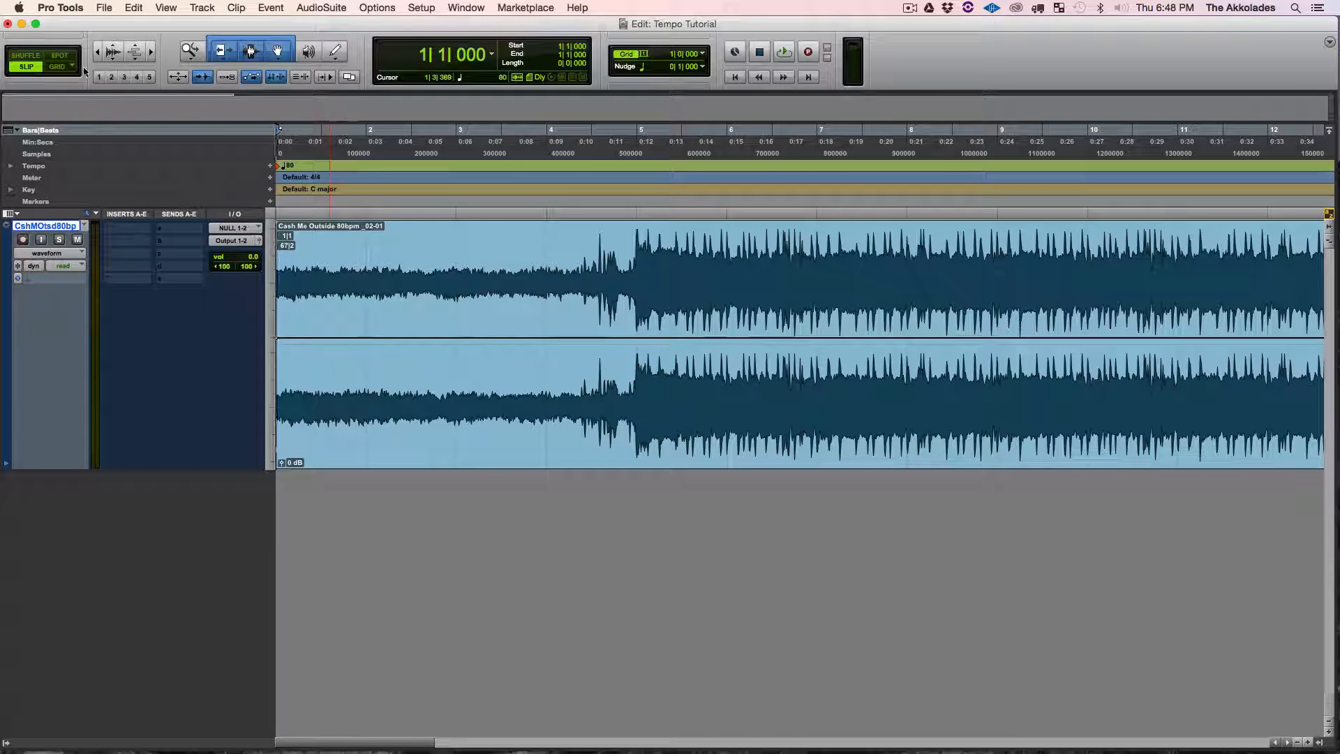
Switch the edit mode to Grid, place the edit cursor at 5|1|000 on the beat drop, and audition the song from there.
click(59, 67)
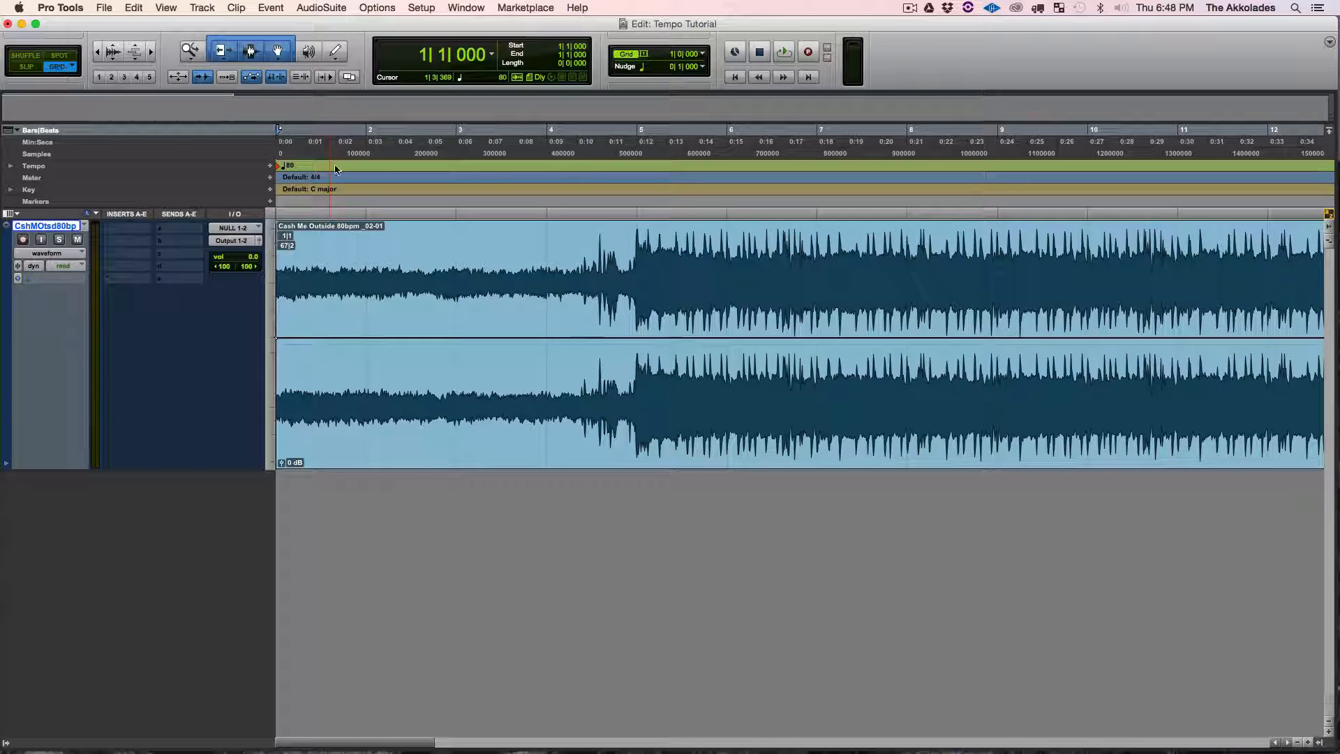
click(646, 206)
key(space)
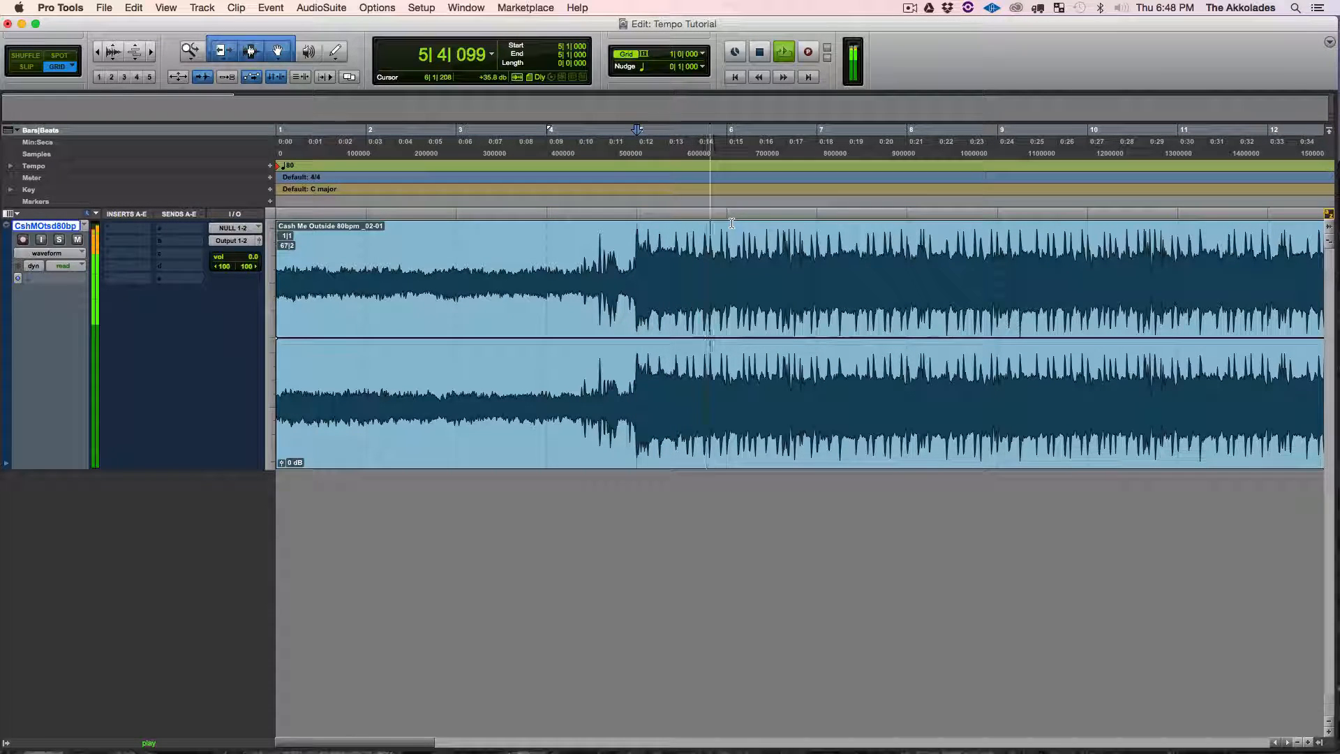
key(space)
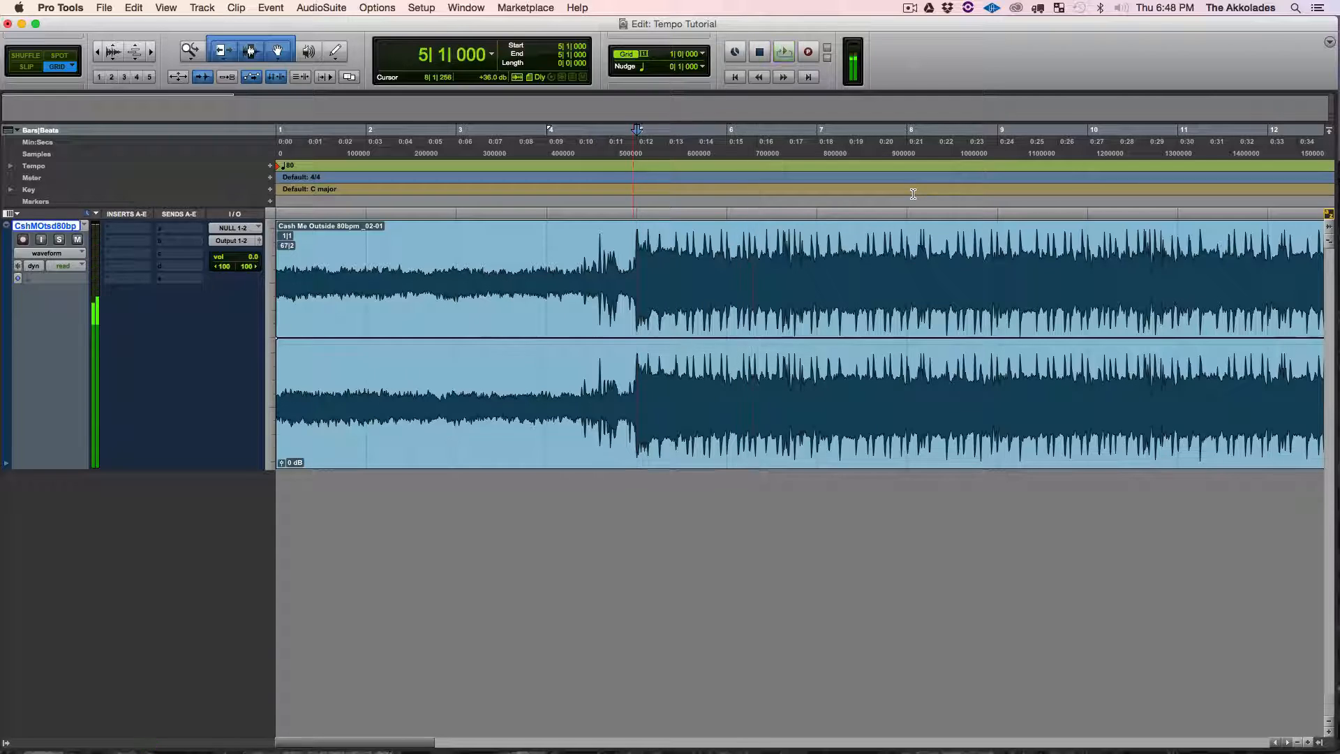